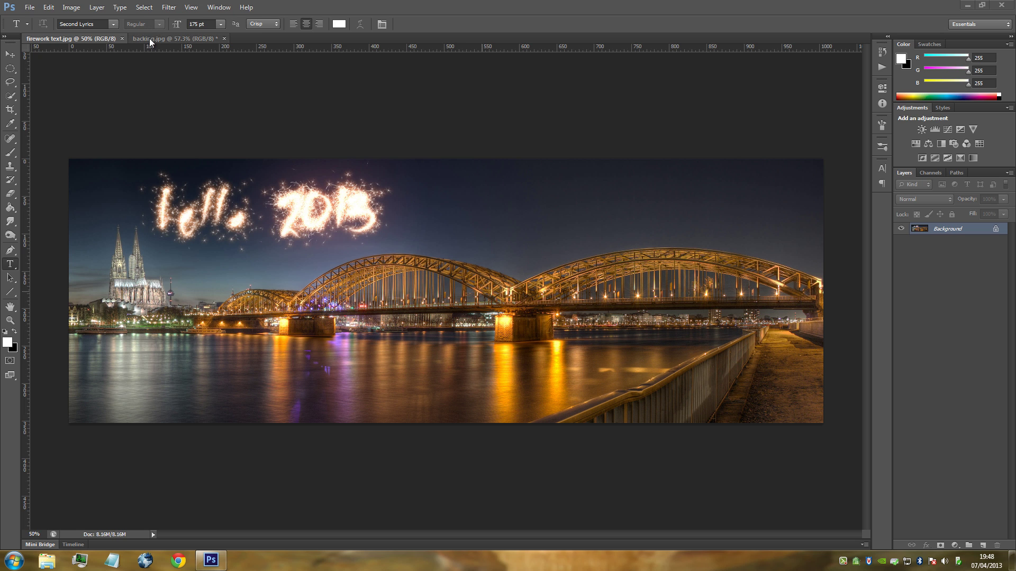
# Switch to the backing.jpg bridge photo and start a new text layer in its sky
pyautogui.click(169, 39)
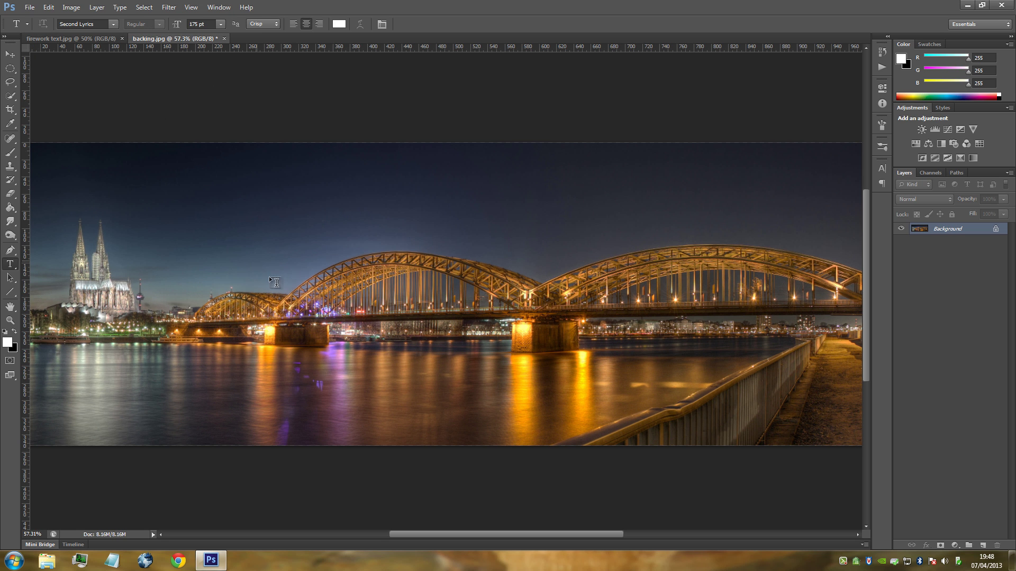
pyautogui.click(321, 241)
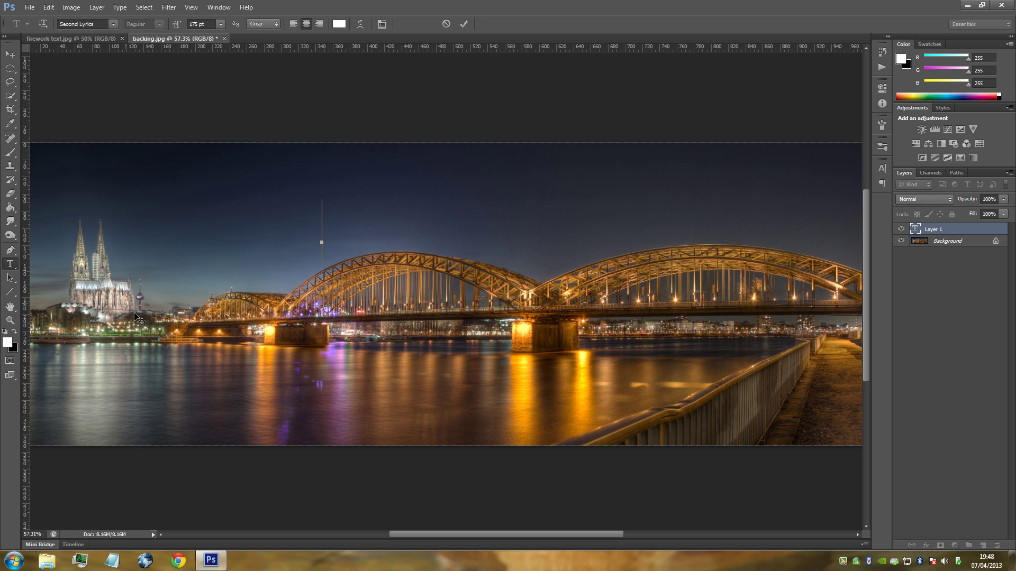
# Type '2013' in Second Lyrics at 175 pt and move it up-left in the sky
pyautogui.scroll(-2, 169, 297)
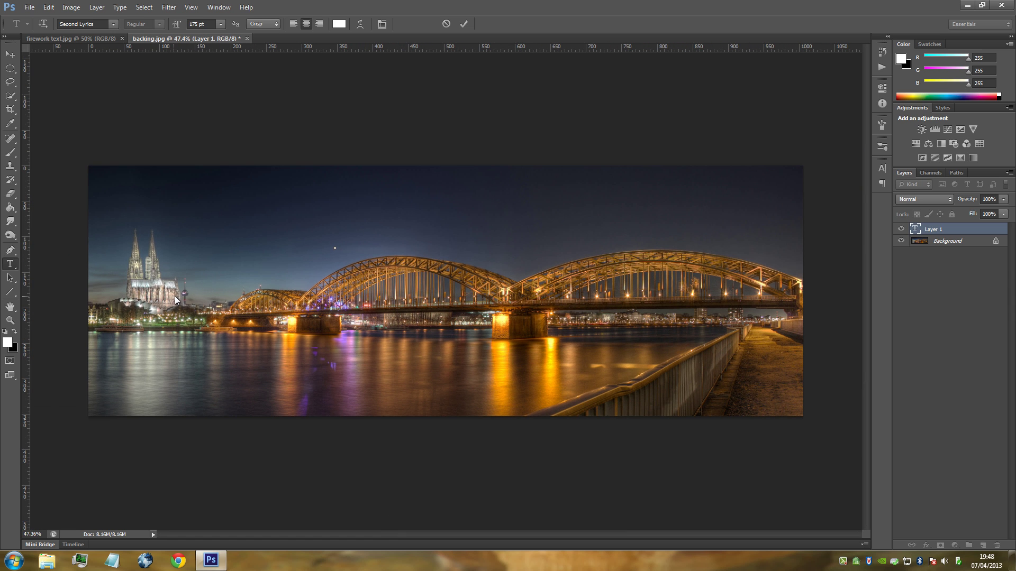
pyautogui.click(221, 24)
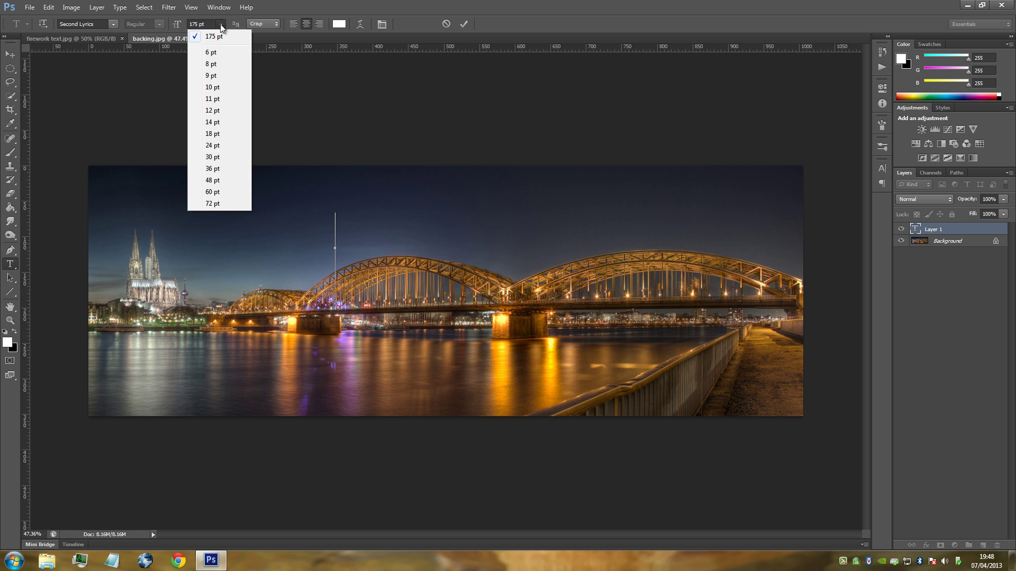
pyautogui.click(220, 24)
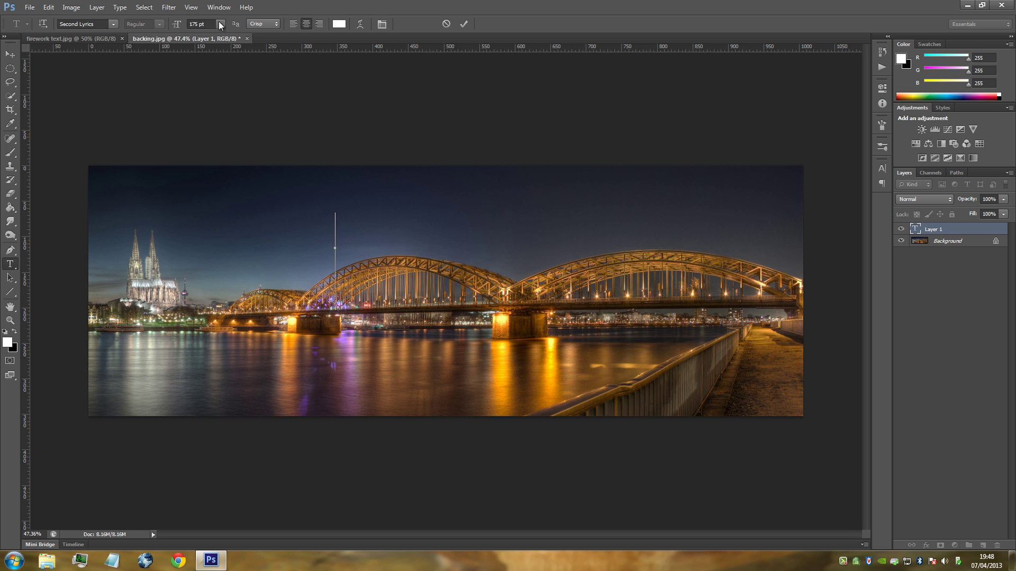
pyautogui.click(114, 24)
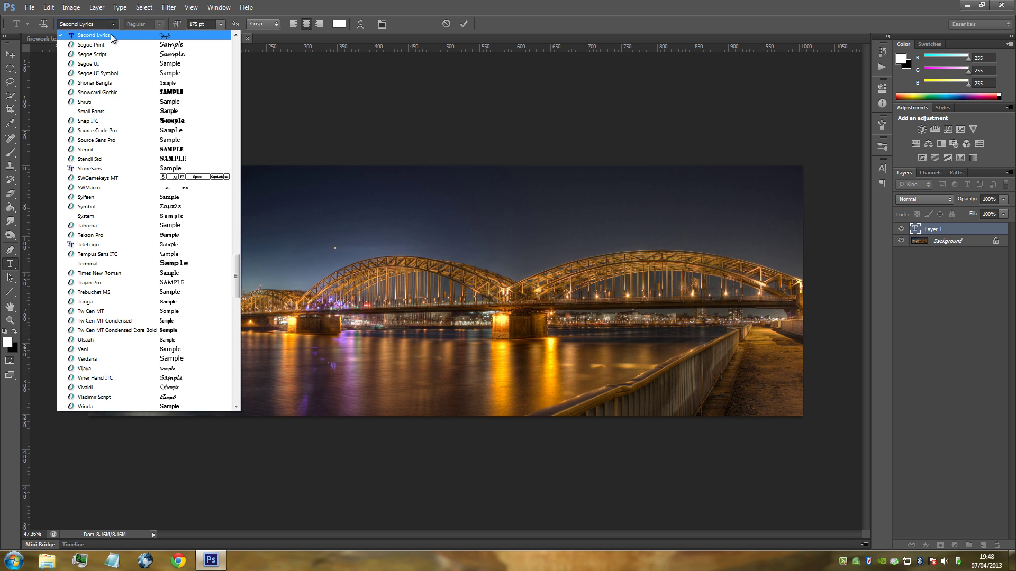
pyautogui.click(114, 24)
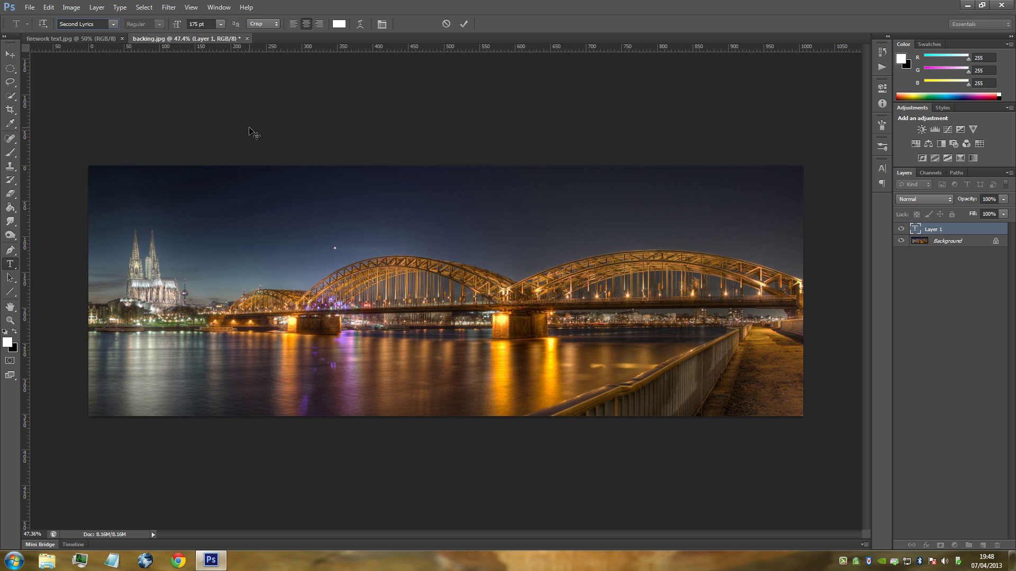
pyautogui.write('2013')
pyautogui.click(10, 54)
pyautogui.moveTo(317, 245); pyautogui.dragTo(239, 230)
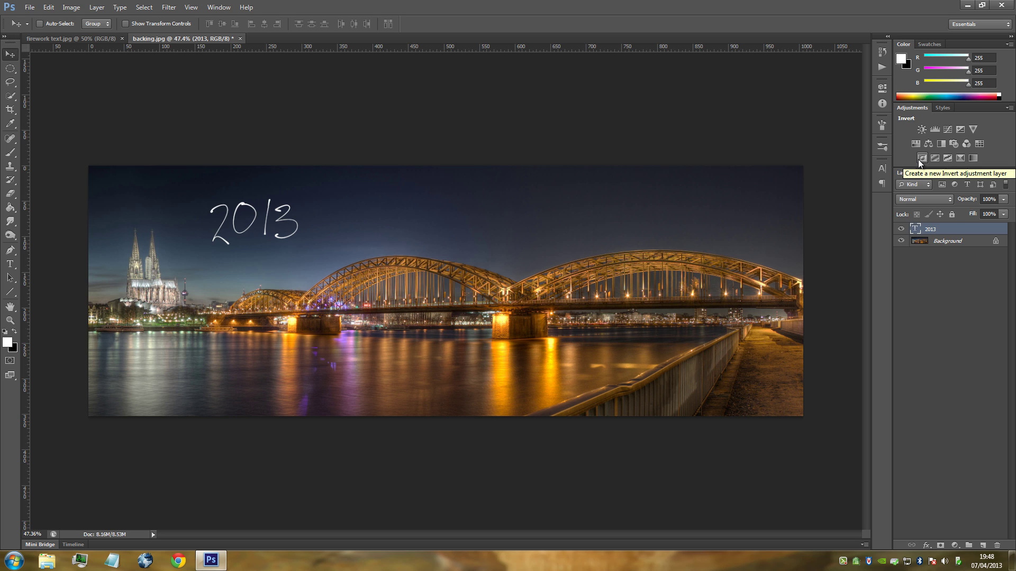
pyautogui.click(223, 9)
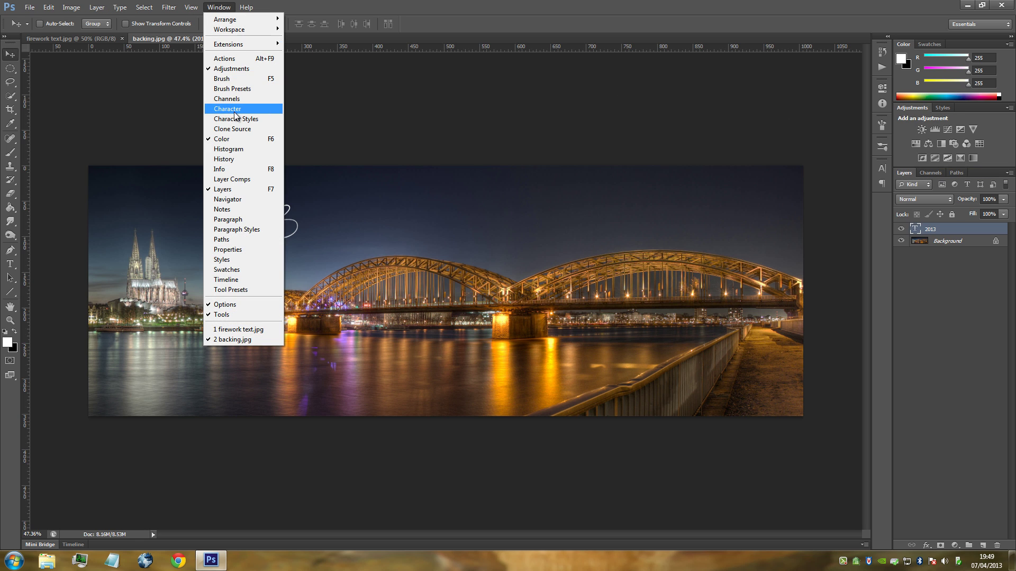
pyautogui.click(226, 9)
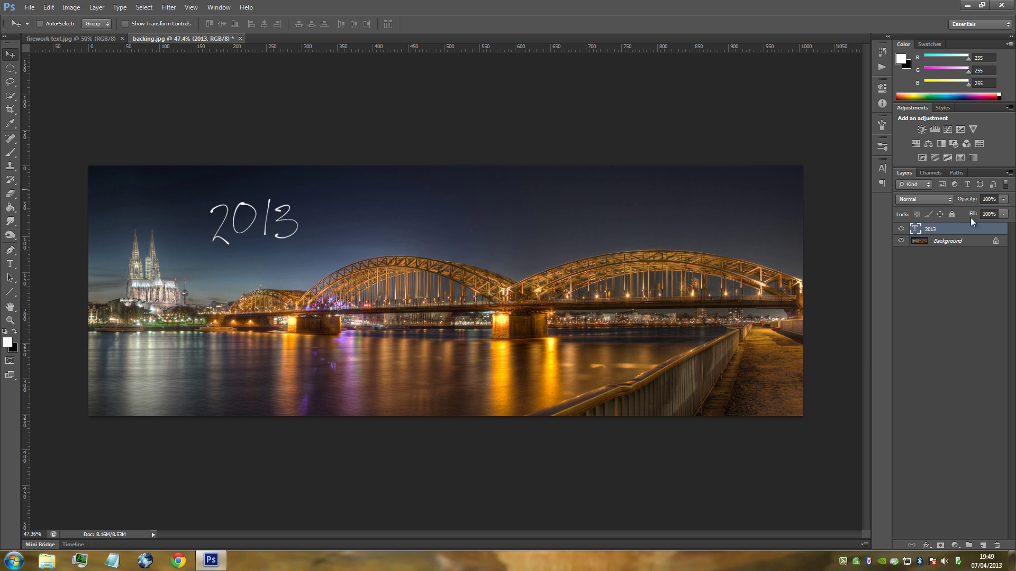
pyautogui.click(882, 168)
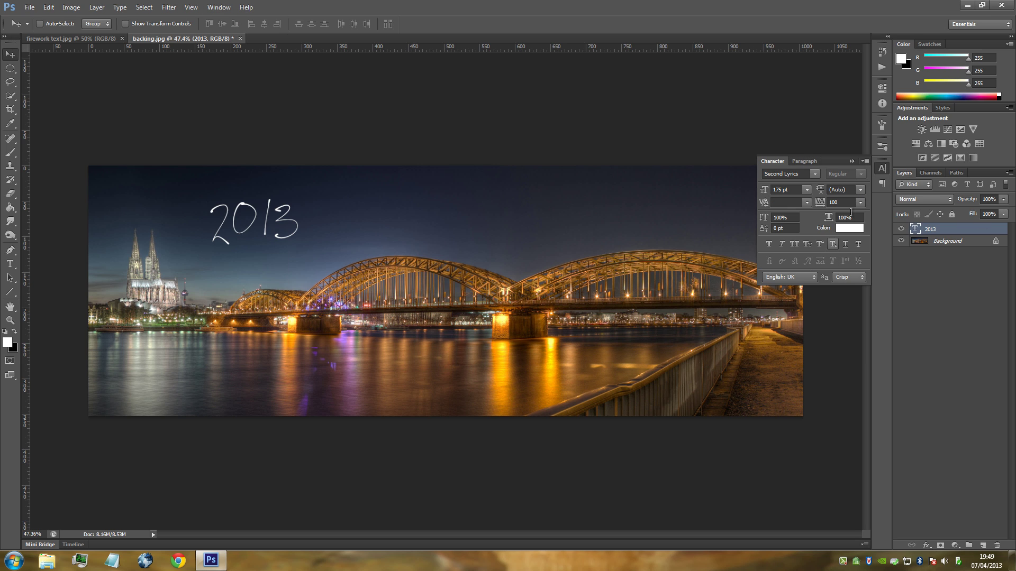
pyautogui.click(834, 203)
pyautogui.click(881, 169)
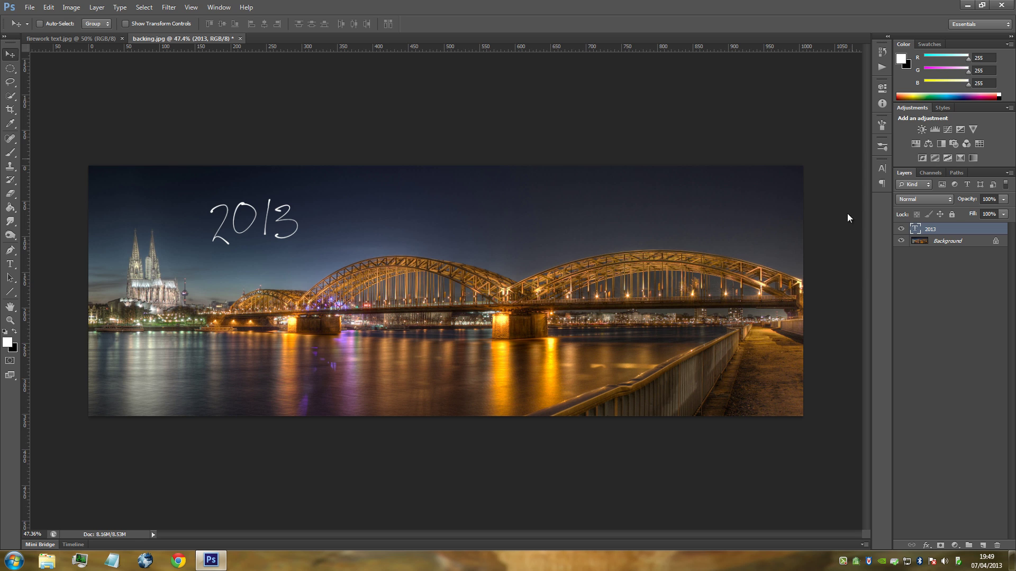
pyautogui.rightClick(976, 229)
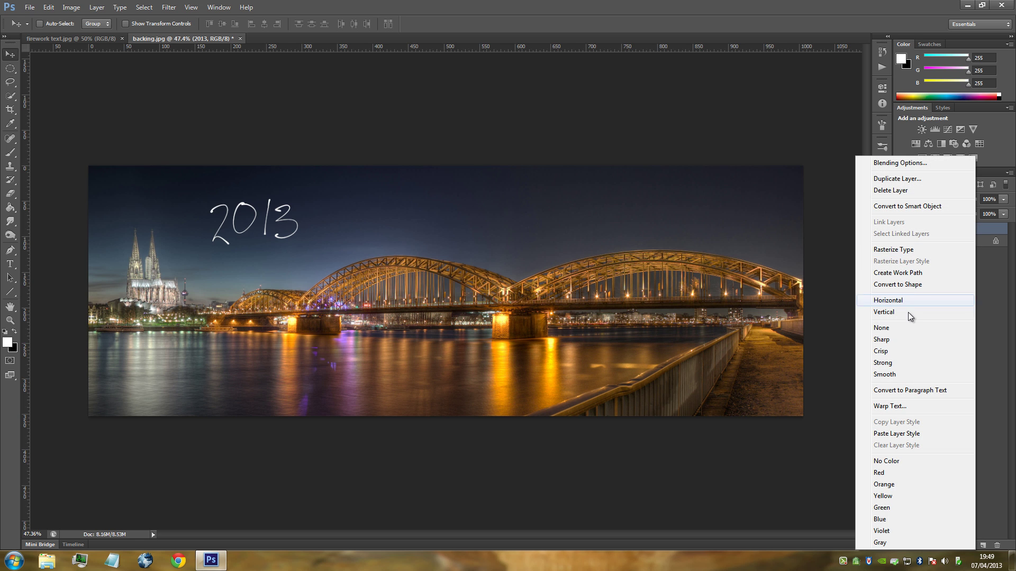
# Convert the 2013 text into a work path and add a new empty layer above it
pyautogui.click(893, 275)
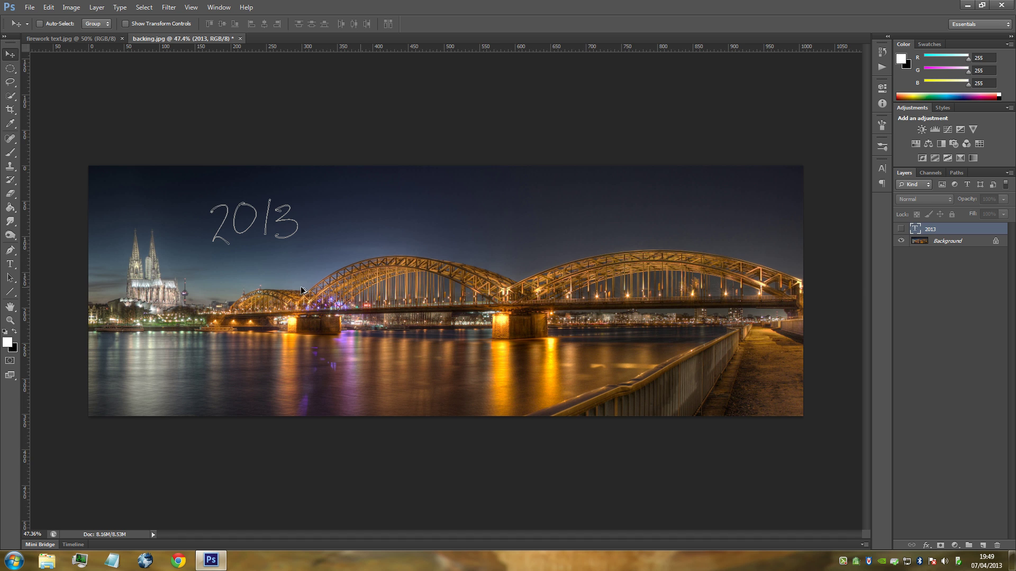
pyautogui.keyDown('alt'); pyautogui.scroll(3, 318, 291); pyautogui.keyUp('alt')
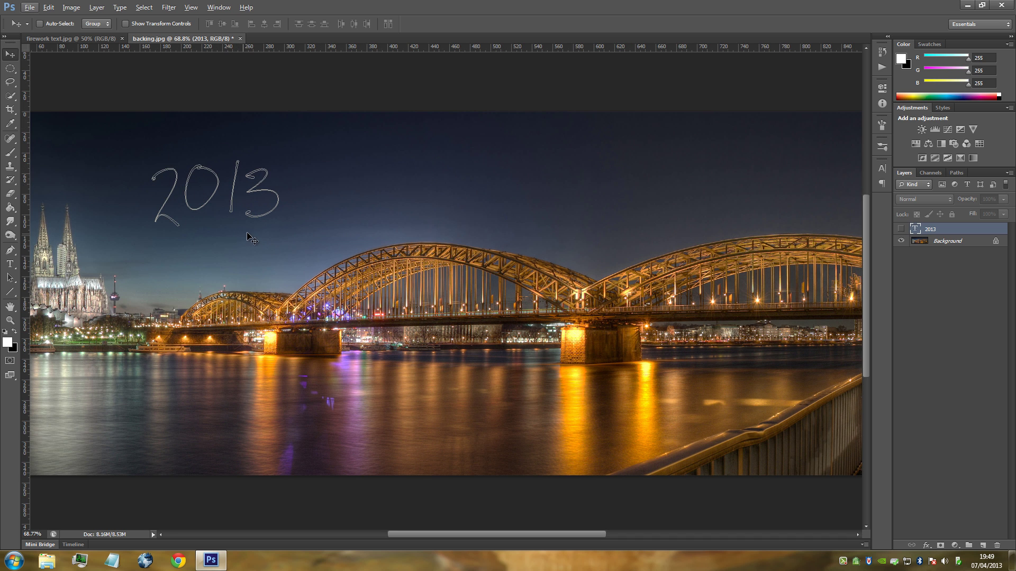
pyautogui.keyDown('alt'); pyautogui.scroll(-1, 255, 225); pyautogui.keyUp('alt')
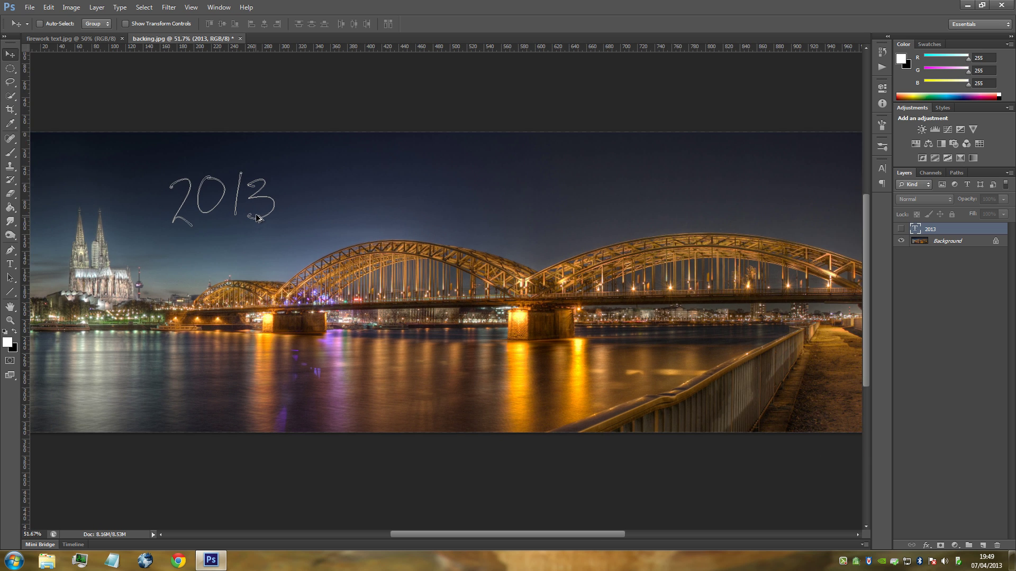
pyautogui.keyDown('alt'); pyautogui.scroll(-1, 256, 222); pyautogui.keyUp('alt')
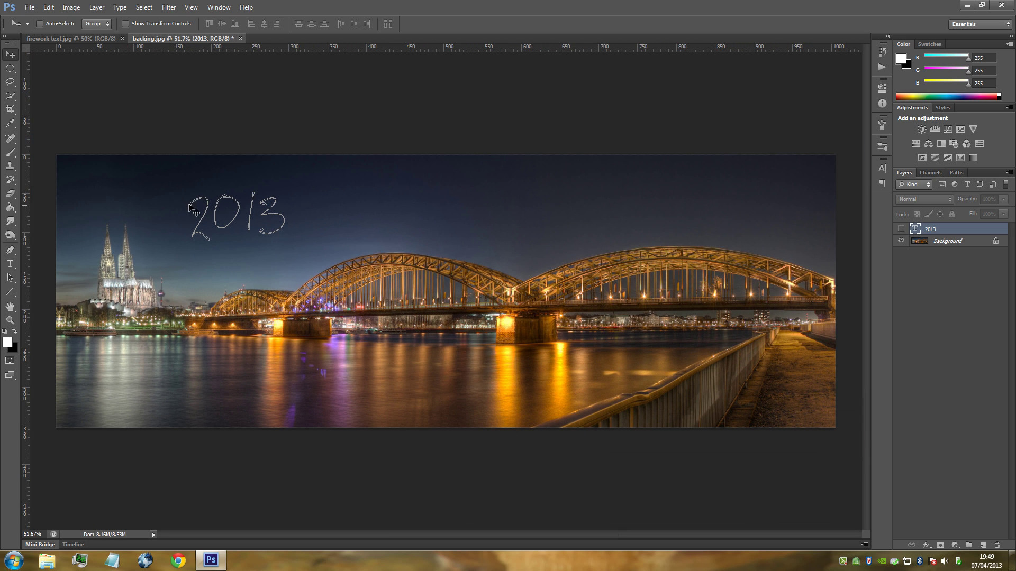
pyautogui.click(984, 546)
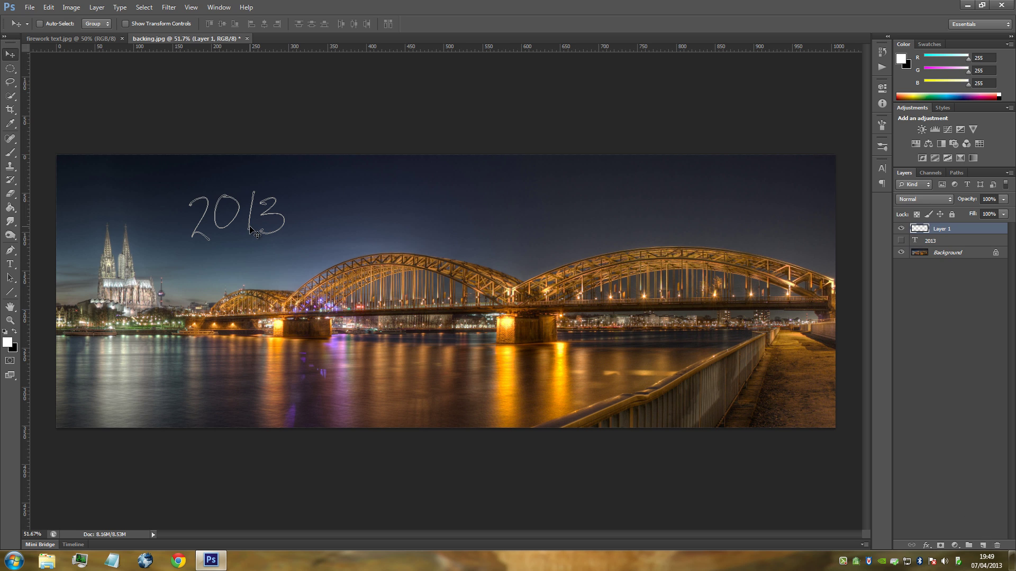
# Set the Brush tool to the 112 Dune Grass tip at 40 px
pyautogui.click(10, 154)
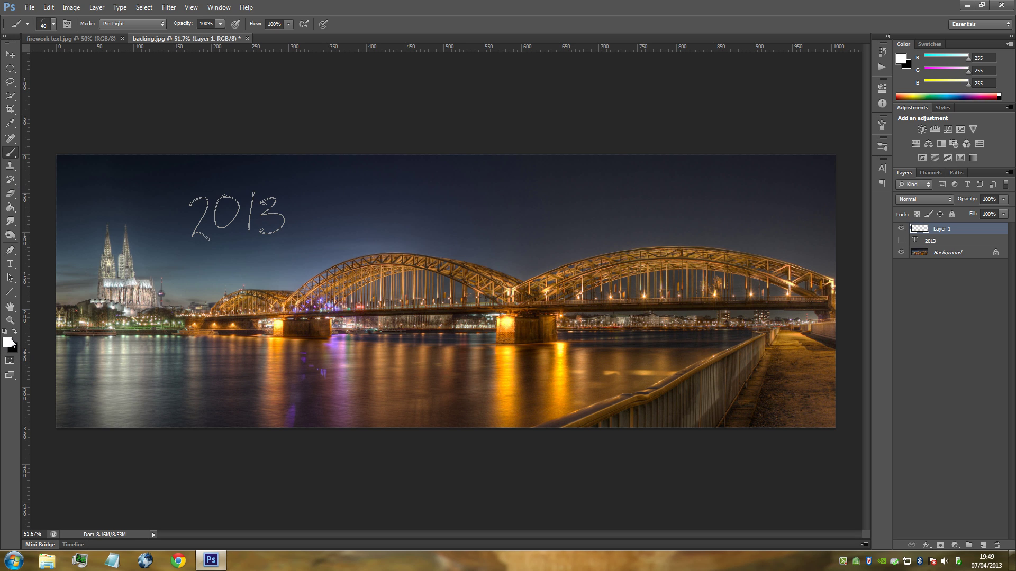
pyautogui.click(54, 25)
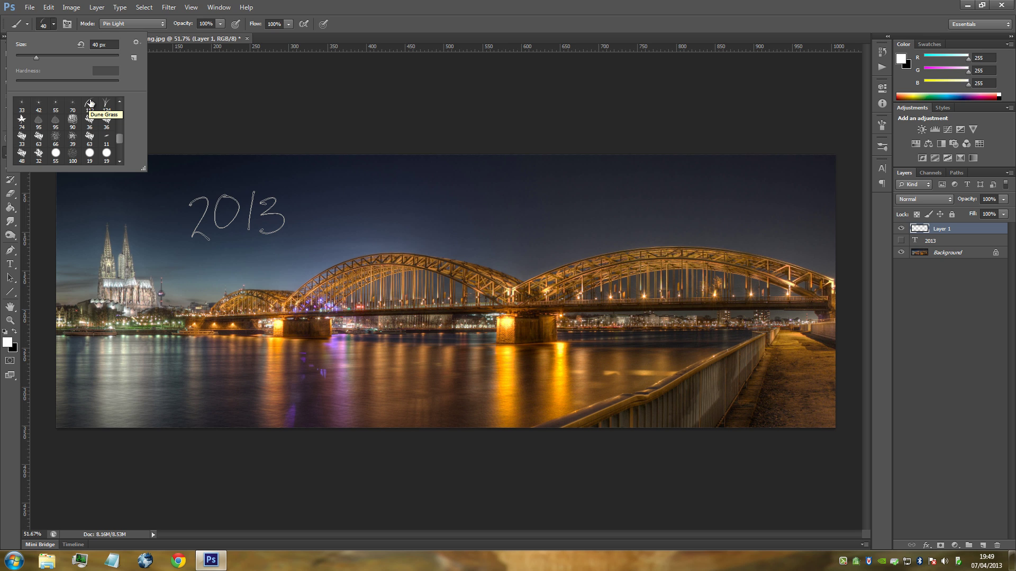
pyautogui.click(89, 106)
pyautogui.click(108, 46)
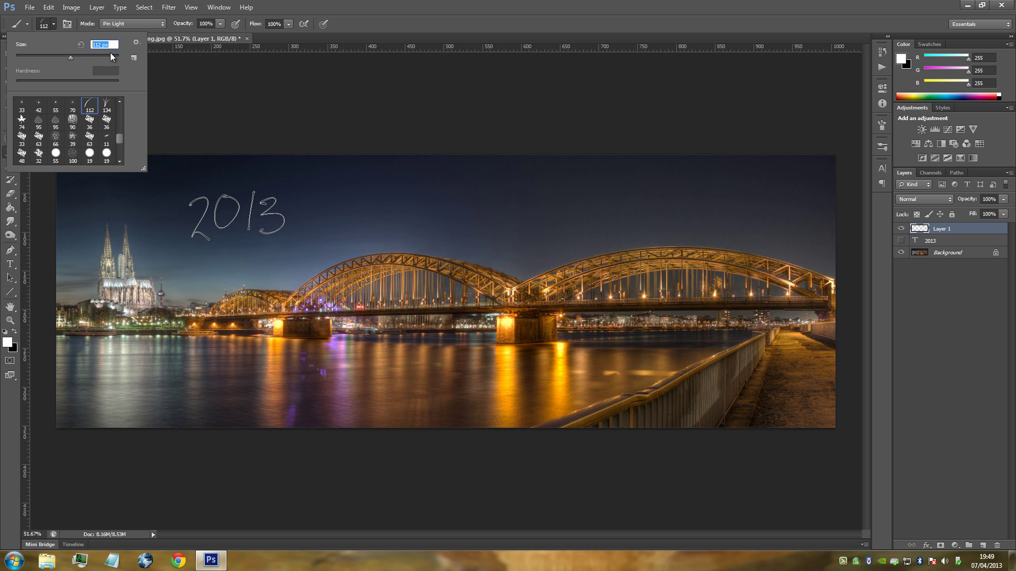
pyautogui.write('40')
pyautogui.press('Return')
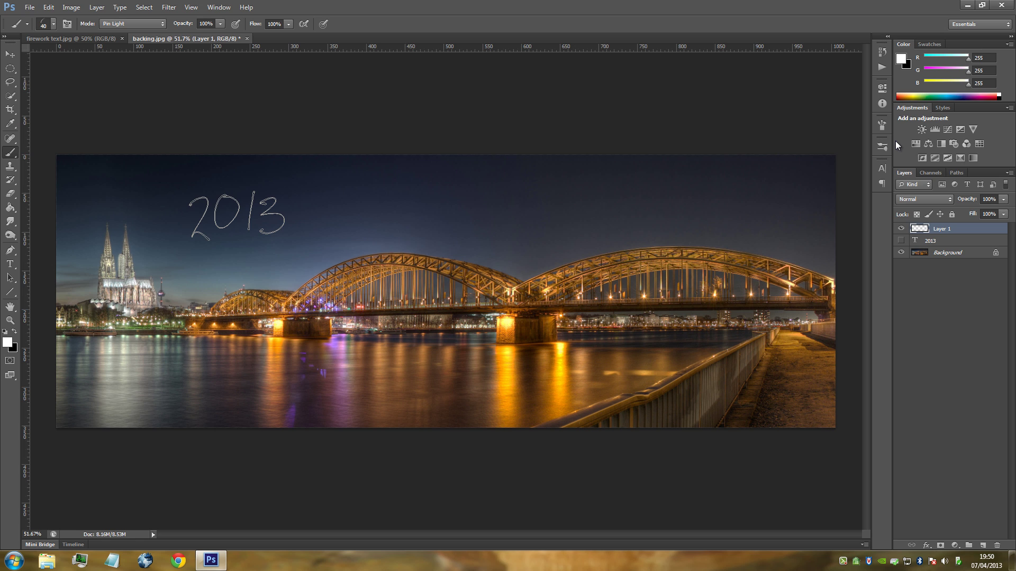
# Set Shape Dynamics: Angle and Roundness Jitter 100%, Minimum Roundness 1%, size jitter by Pen Pressure
pyautogui.click(218, 7)
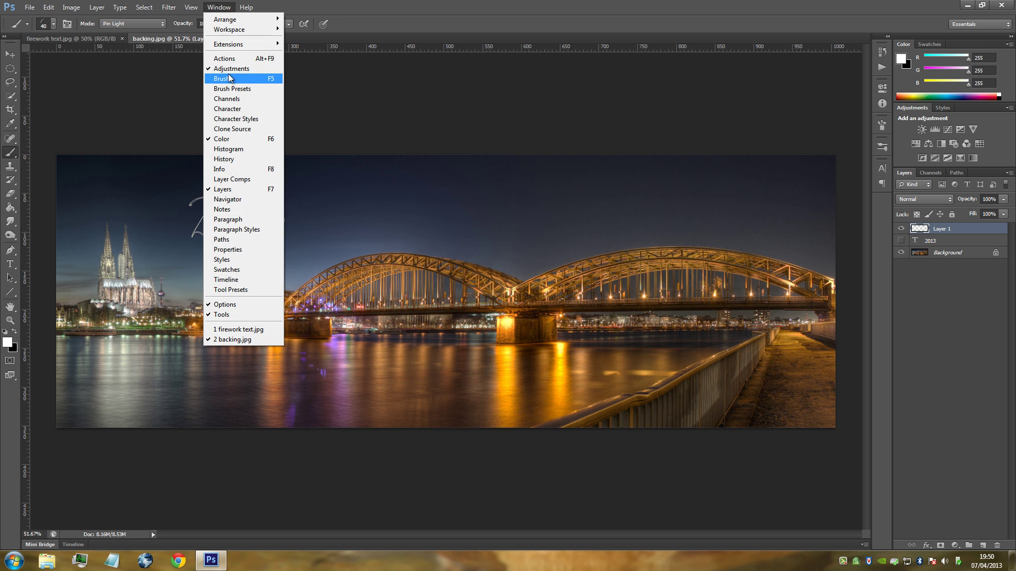
pyautogui.click(228, 9)
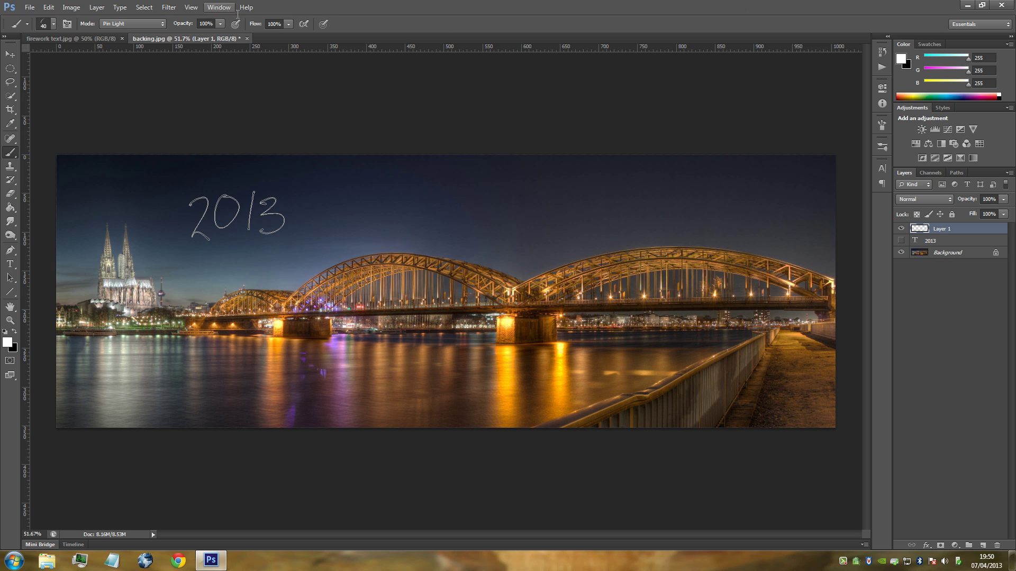
pyautogui.click(881, 148)
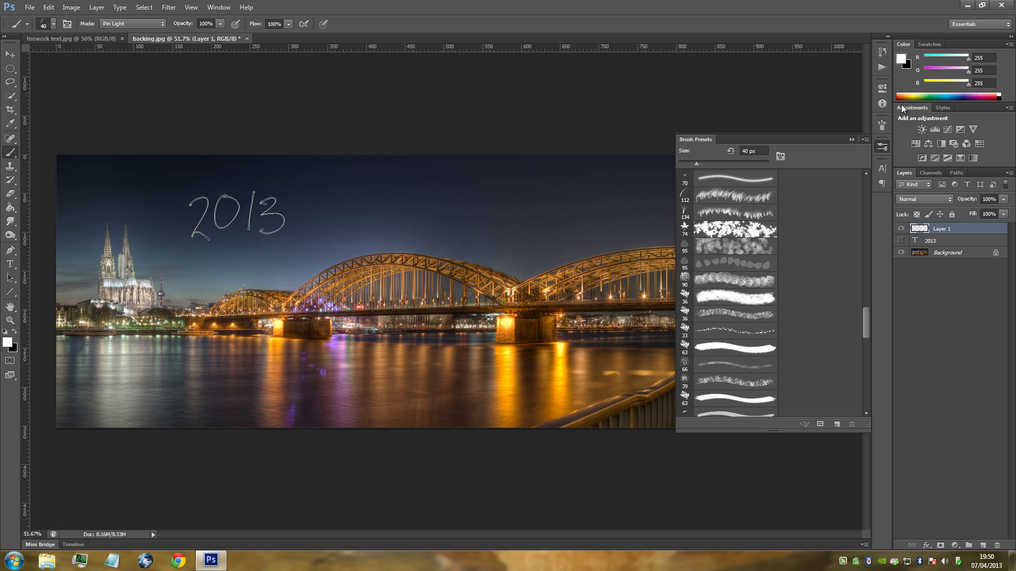
pyautogui.click(880, 125)
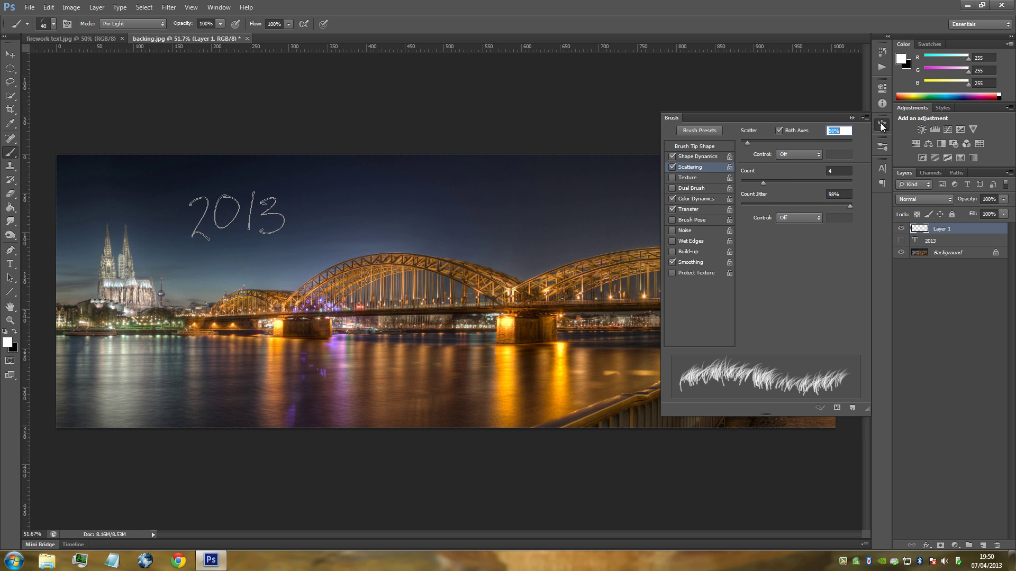
pyautogui.click(689, 148)
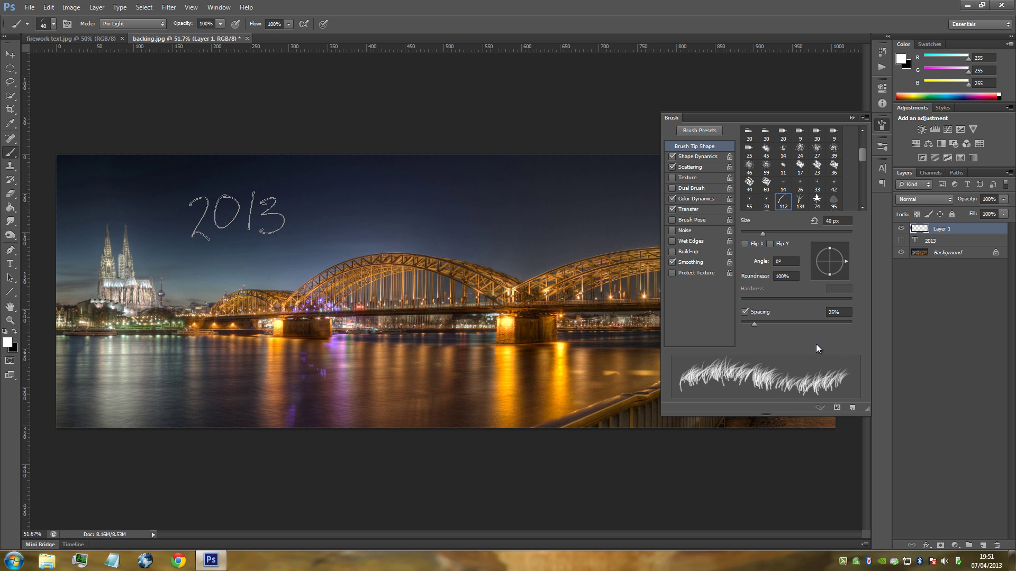
pyautogui.click(697, 157)
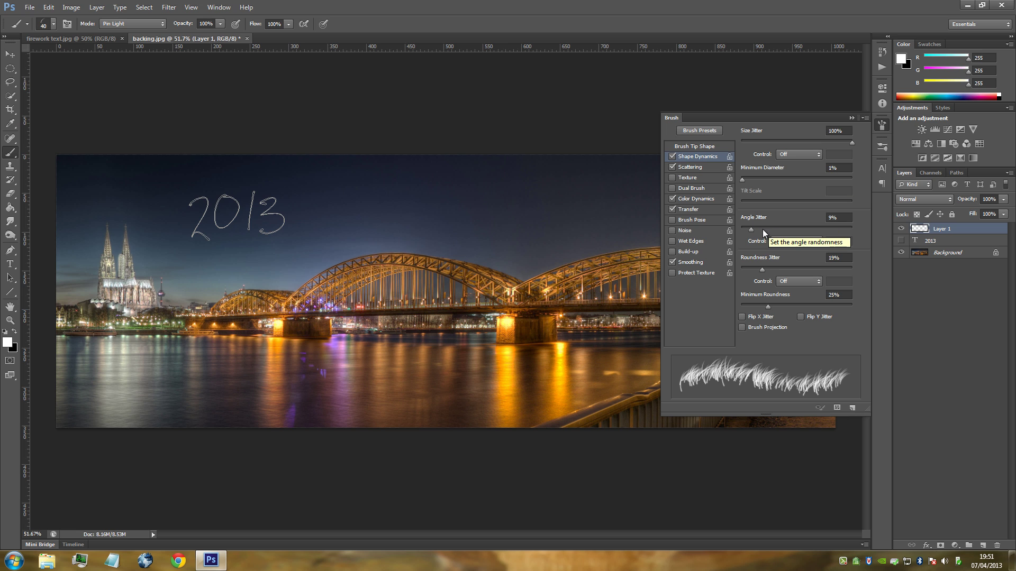
pyautogui.moveTo(751, 228)
pyautogui.mouseDown()
pyautogui.moveTo(865, 227)
pyautogui.moveTo(844, 234)
pyautogui.mouseUp()
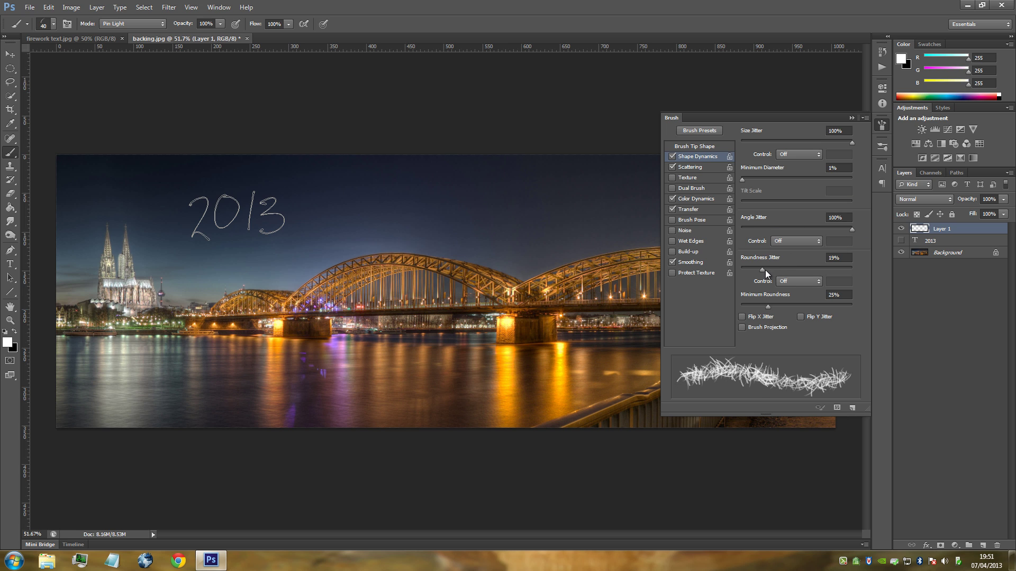
pyautogui.moveTo(764, 268); pyautogui.dragTo(856, 262)
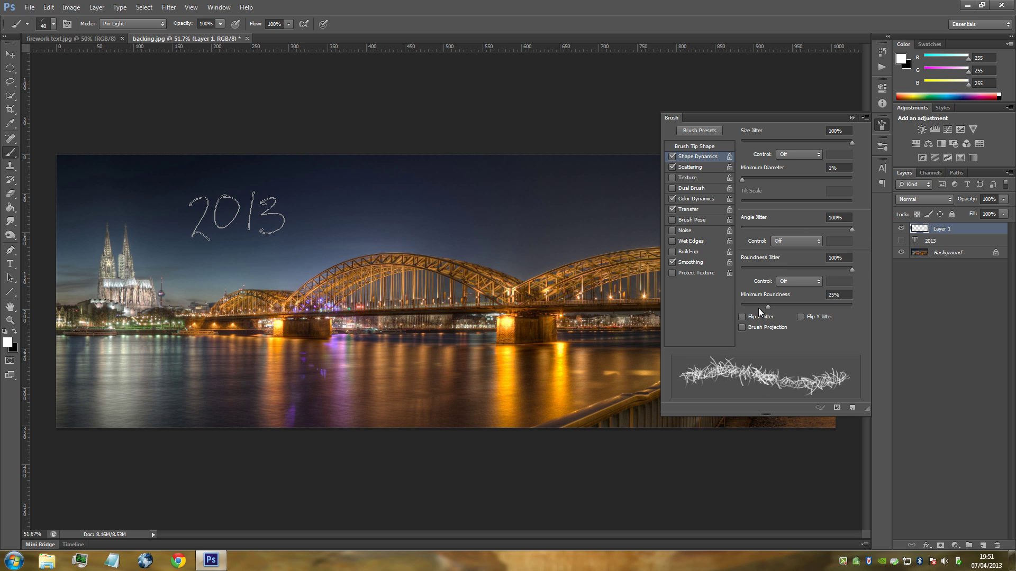
pyautogui.moveTo(770, 306); pyautogui.dragTo(728, 303)
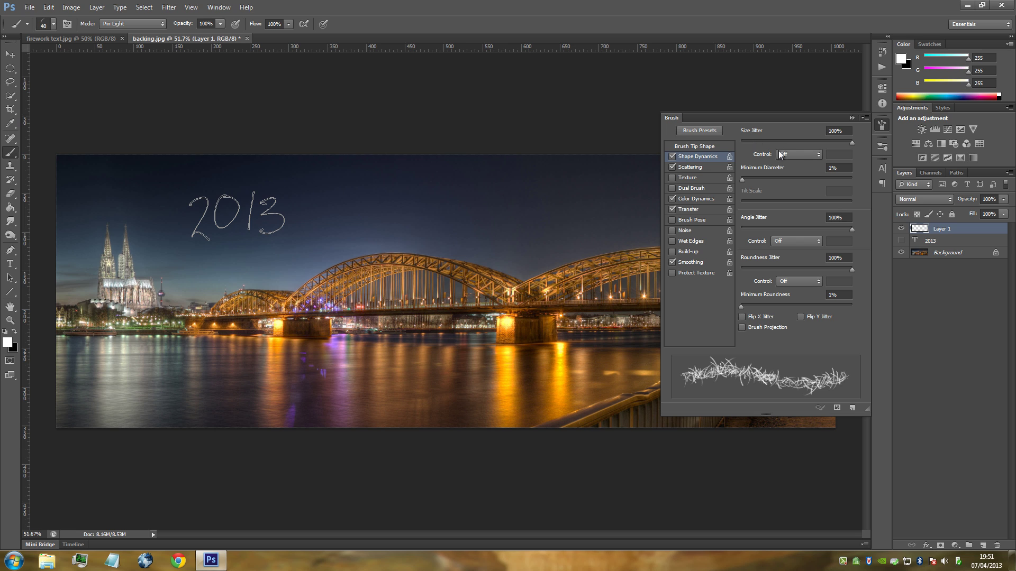
pyautogui.click(798, 155)
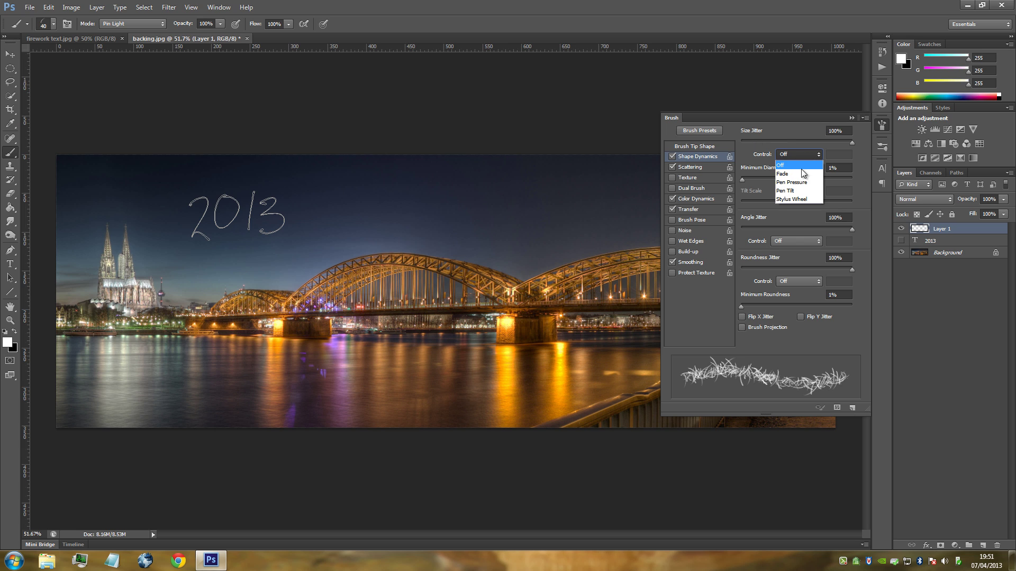
pyautogui.click(804, 182)
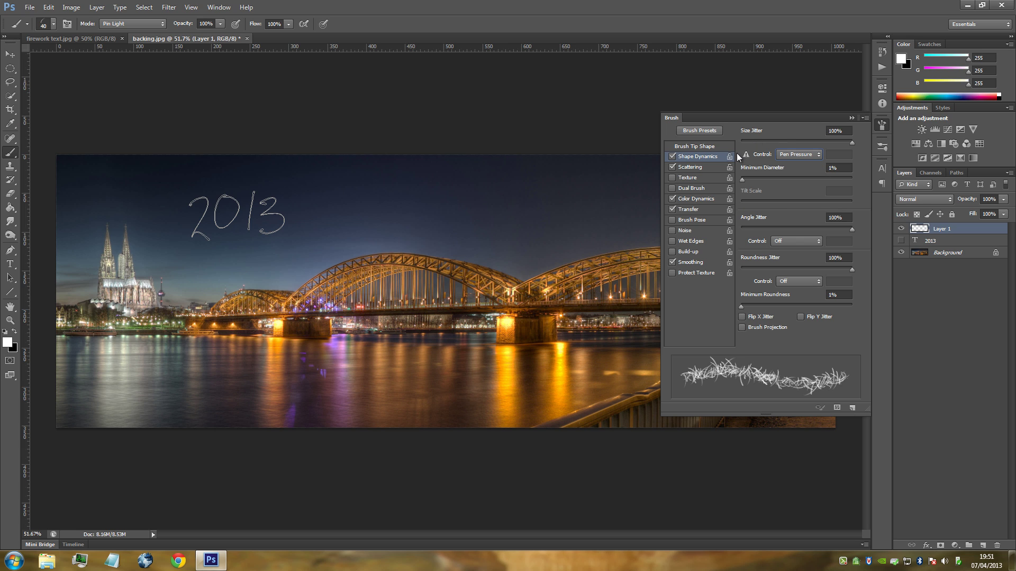
# Set brush Scattering to 100% and collapse the Brush panel
pyautogui.click(689, 167)
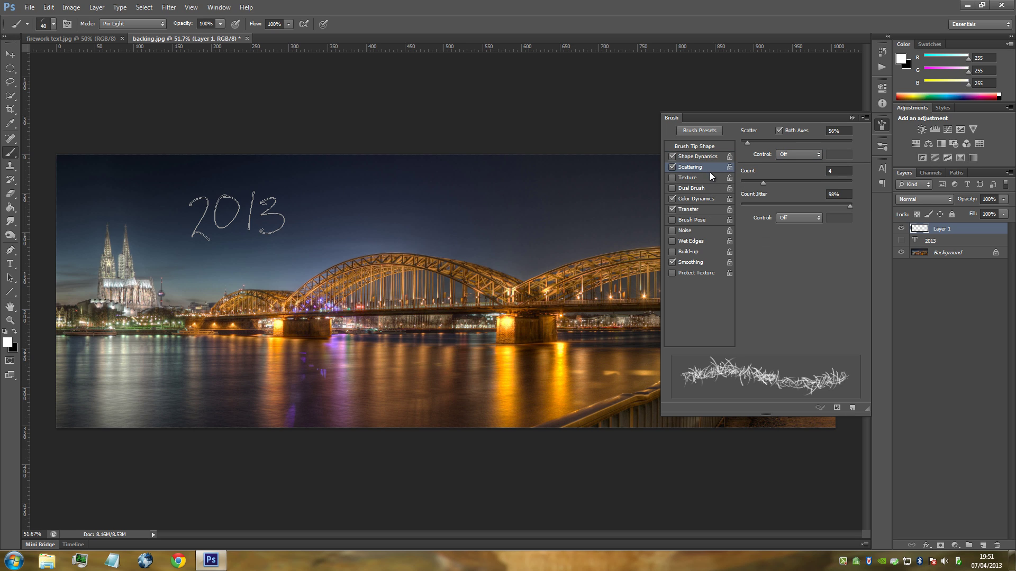
pyautogui.moveTo(841, 131); pyautogui.dragTo(829, 131)
pyautogui.write('100')
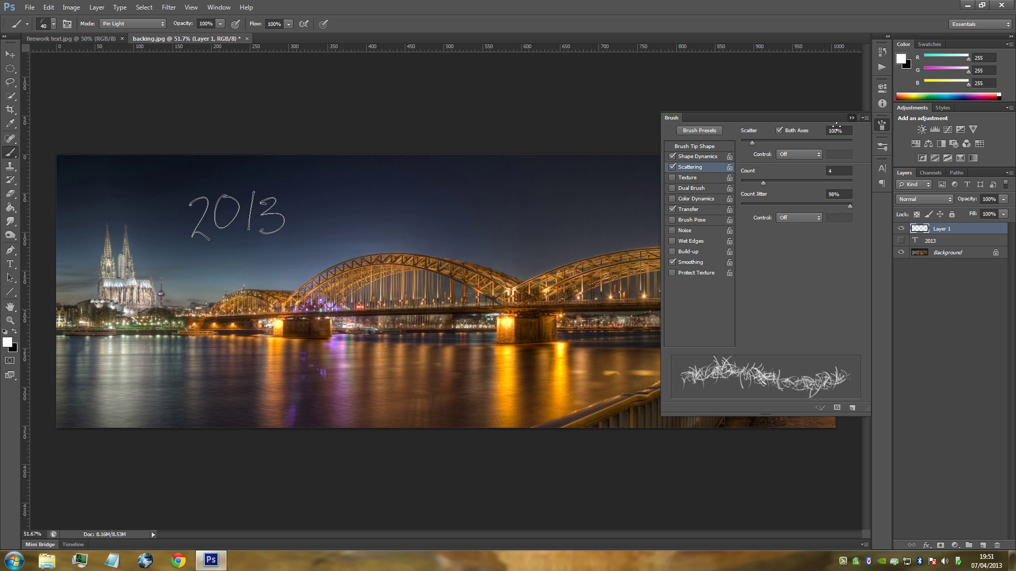
pyautogui.click(851, 118)
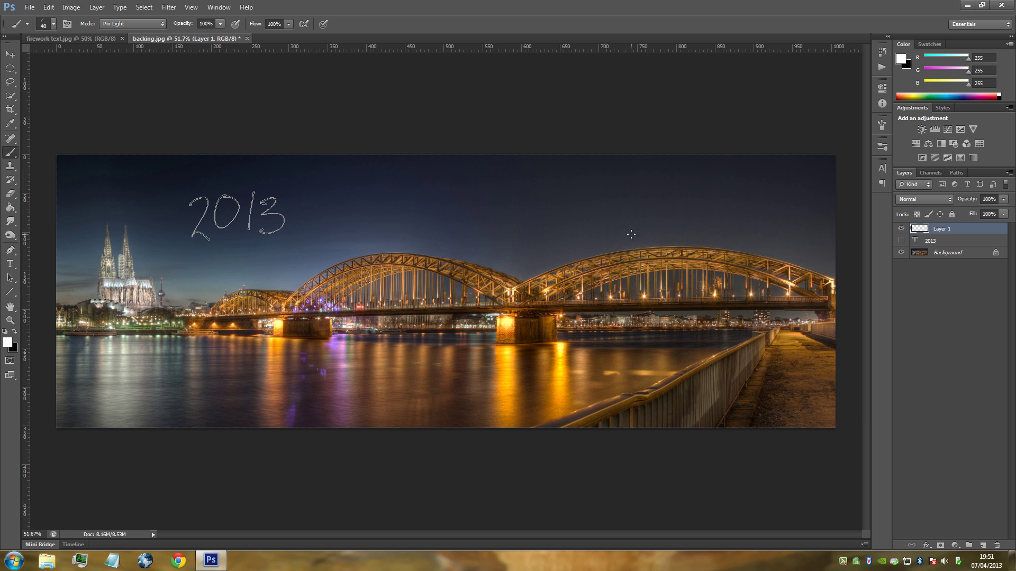
# Stroke the 2013 work path with the sparkle brush using Stroke Path
pyautogui.click(11, 251)
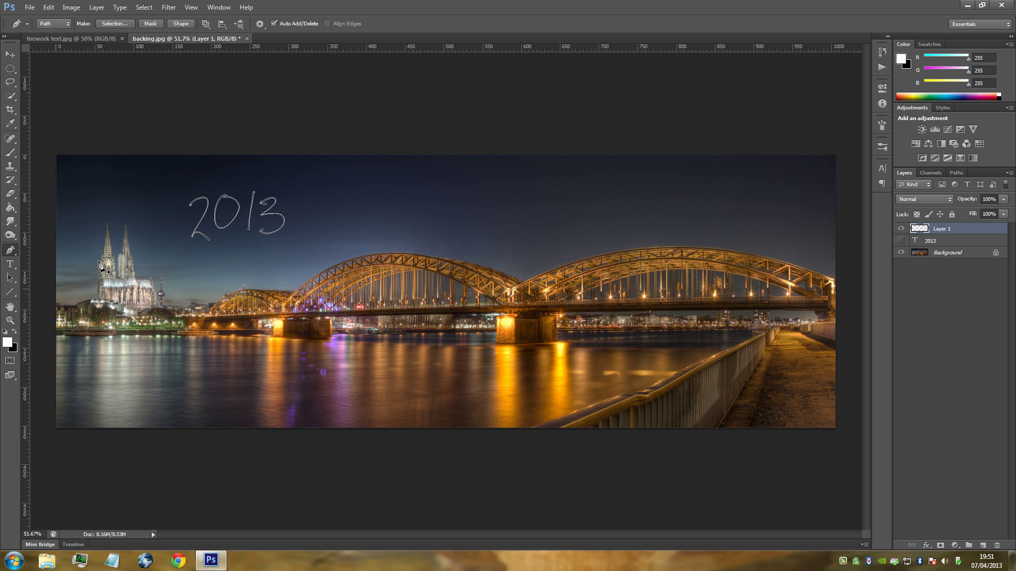
pyautogui.rightClick(219, 214)
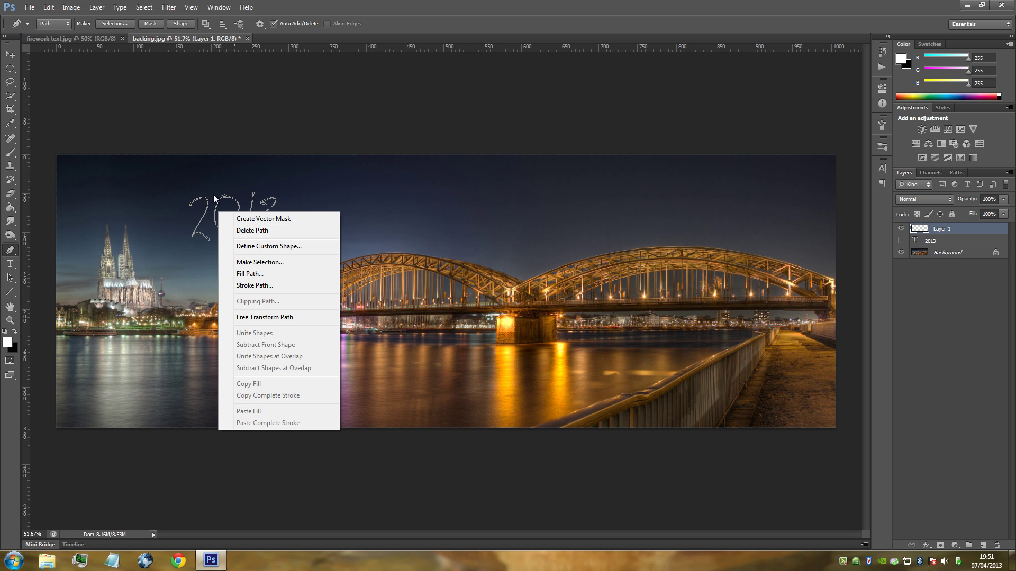
pyautogui.click(262, 288)
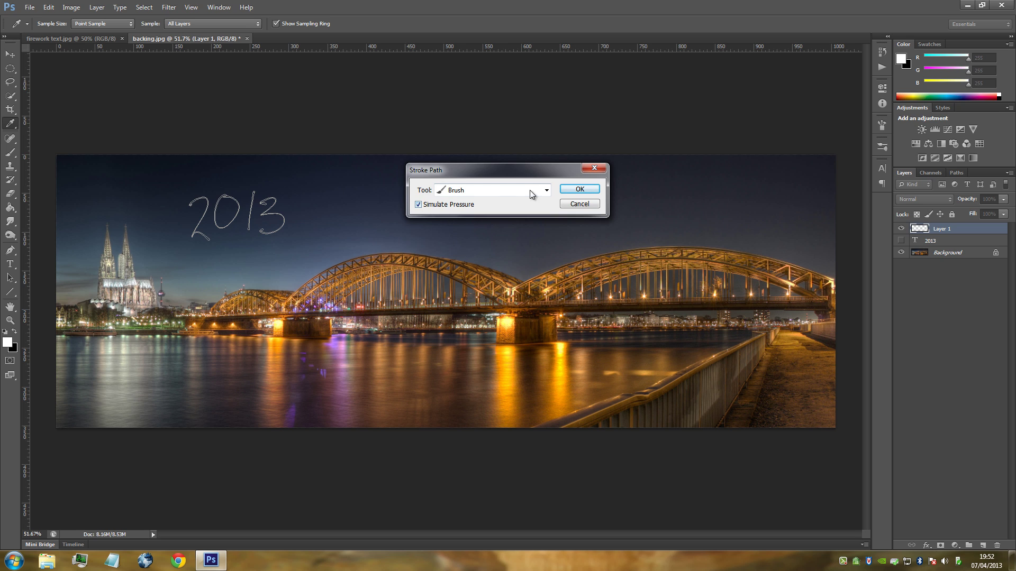
pyautogui.click(572, 192)
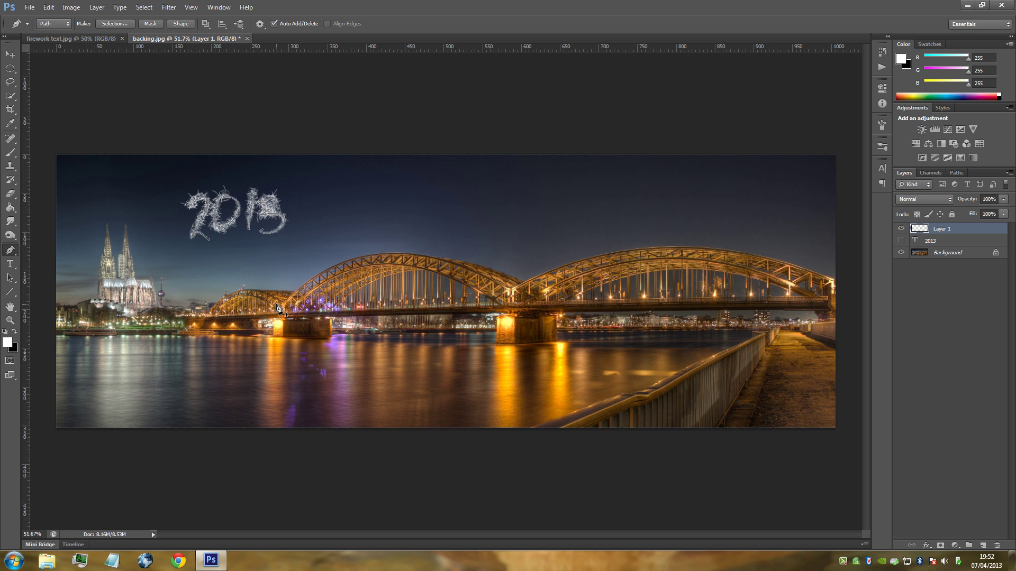
pyautogui.click(10, 154)
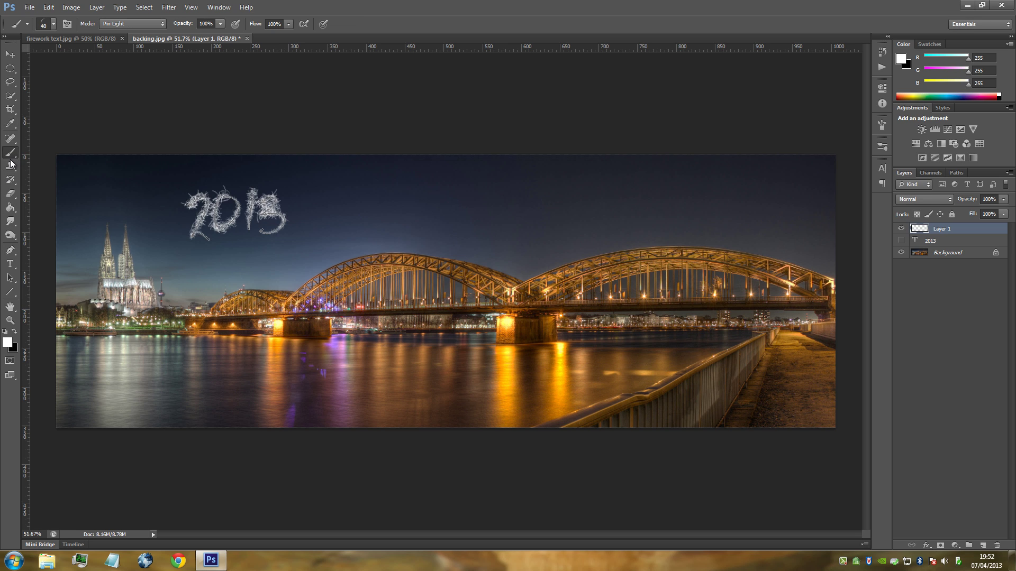
pyautogui.click(882, 125)
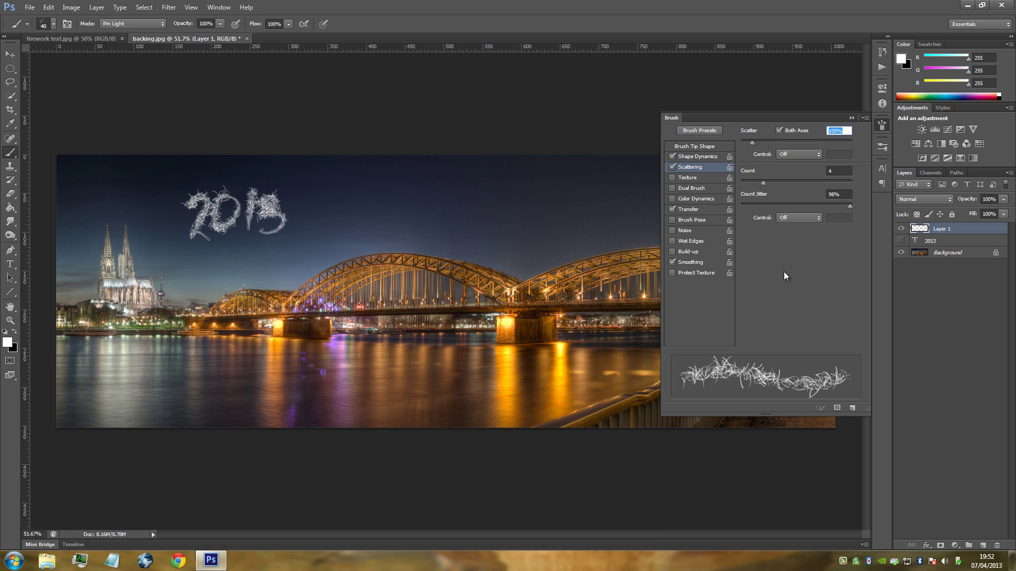
# Raise the brush Scatter from 100% to 300% and collapse the Brush panel
pyautogui.press('Return')
pyautogui.press('Return')
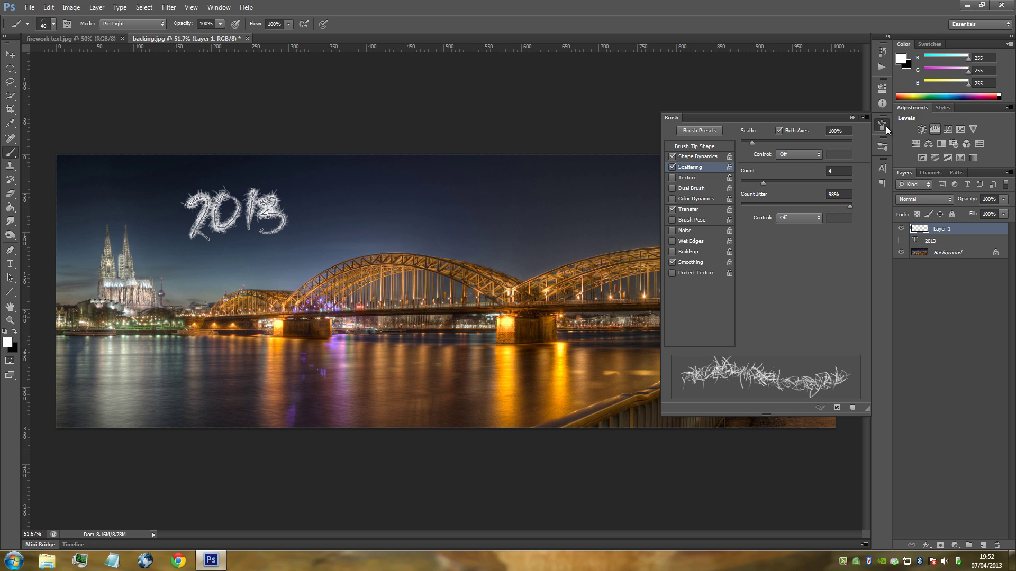
pyautogui.click(835, 130)
pyautogui.write('300')
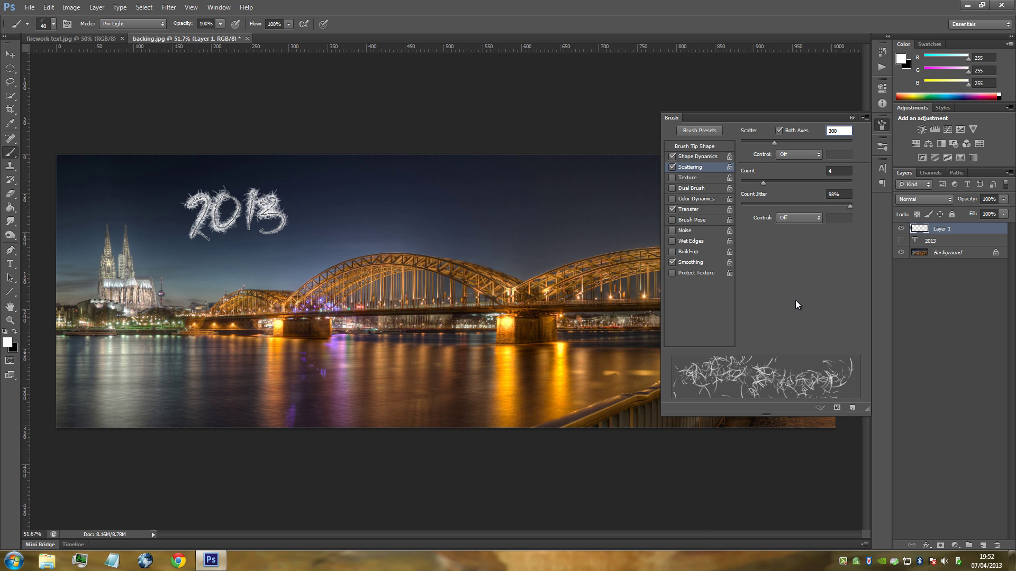
pyautogui.press('Return')
pyautogui.press('Return')
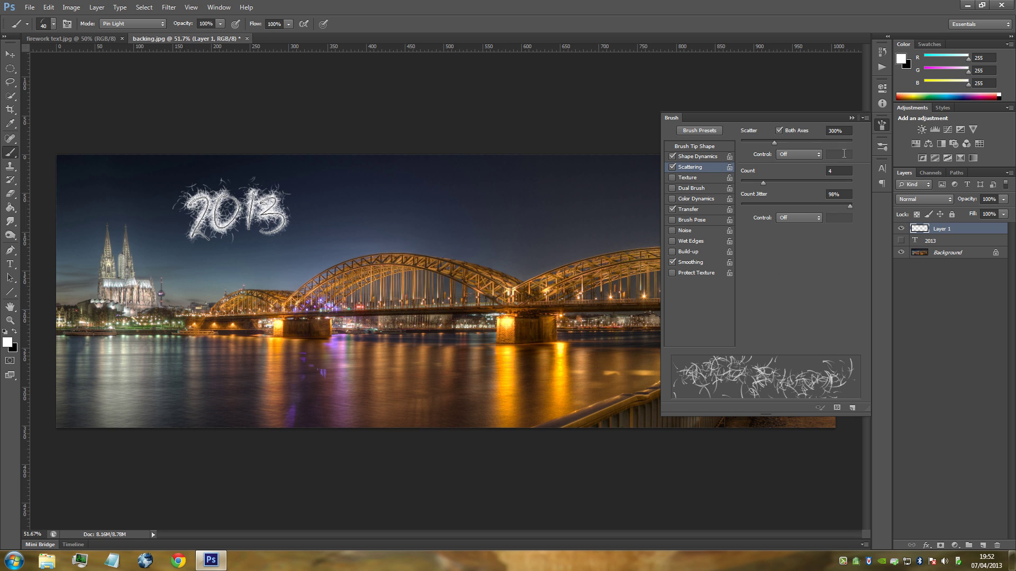
pyautogui.click(852, 118)
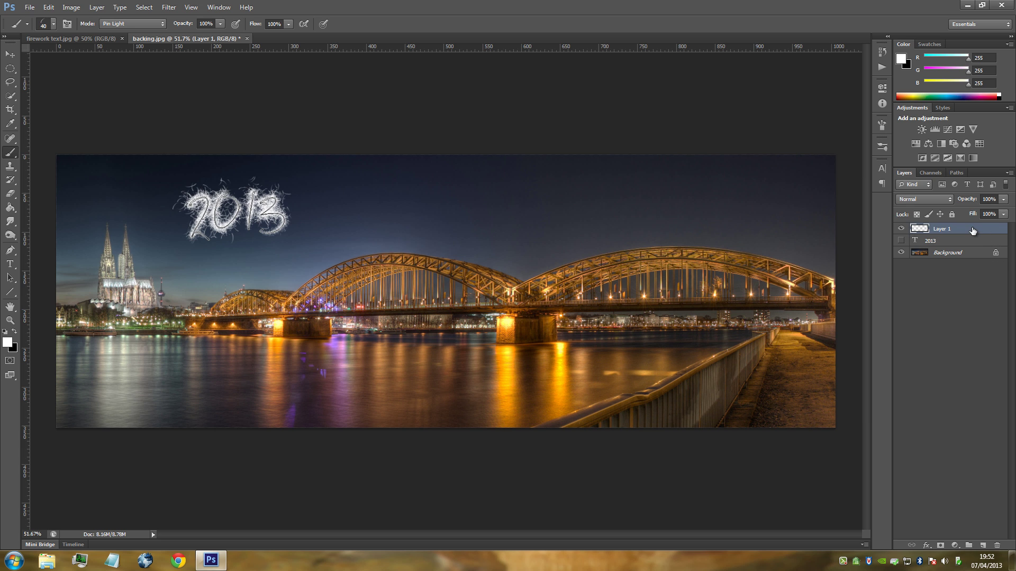
# Add an Outer Glow to Layer 1 in Linear Dodge (Add) at 50% opacity
pyautogui.doubleClick(961, 301)
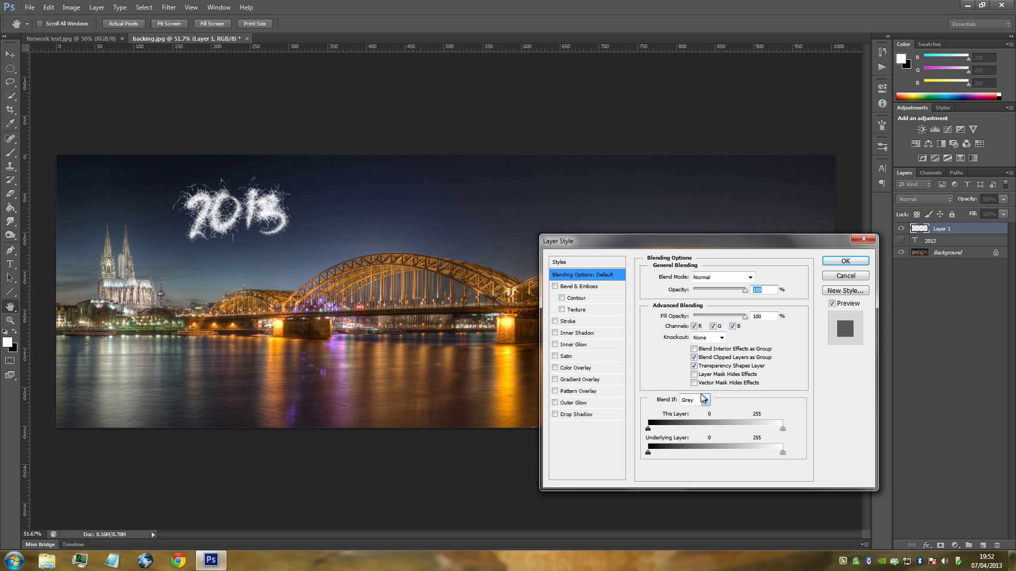
pyautogui.click(556, 403)
pyautogui.click(571, 403)
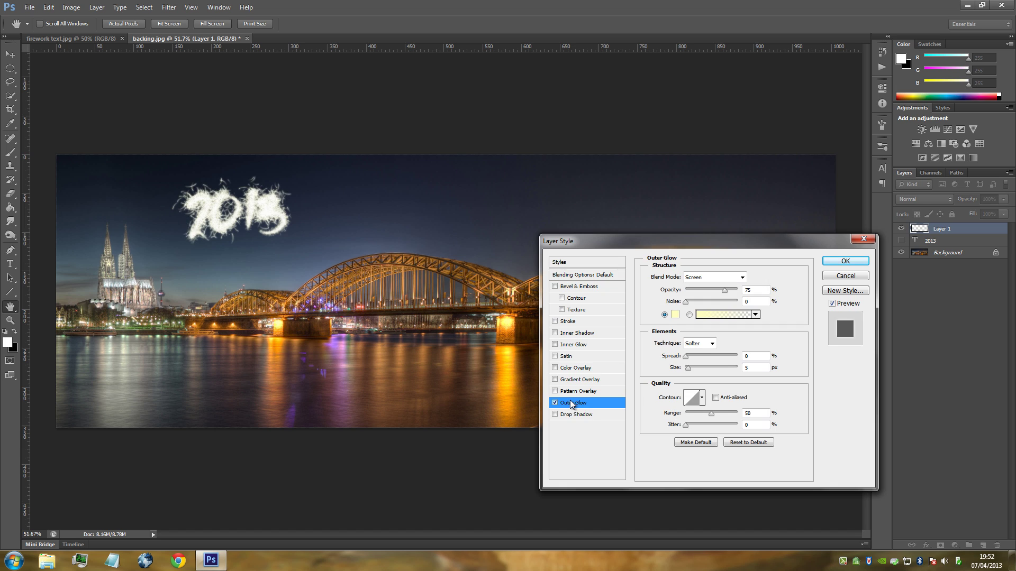
pyautogui.click(733, 279)
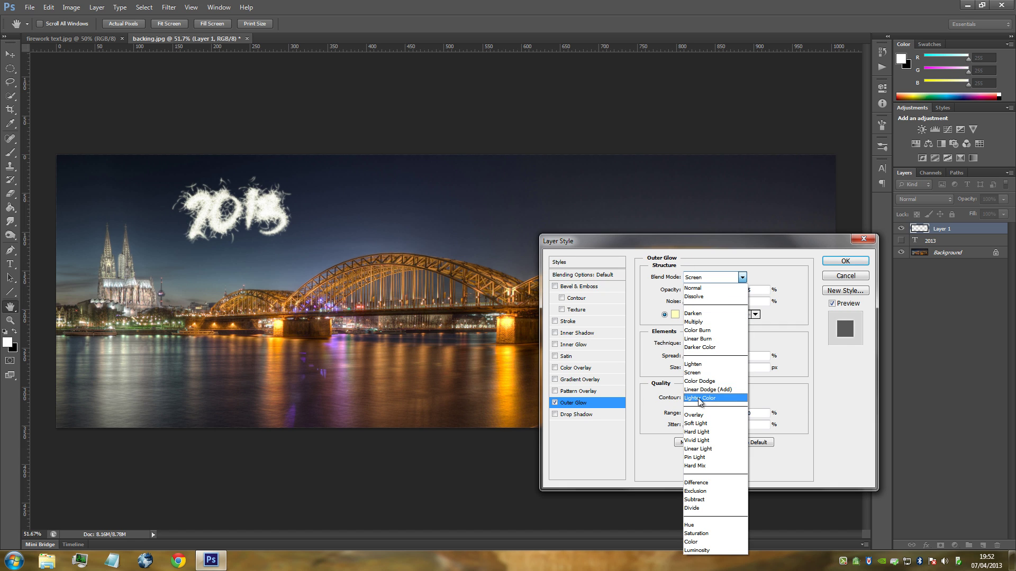
pyautogui.click(711, 379)
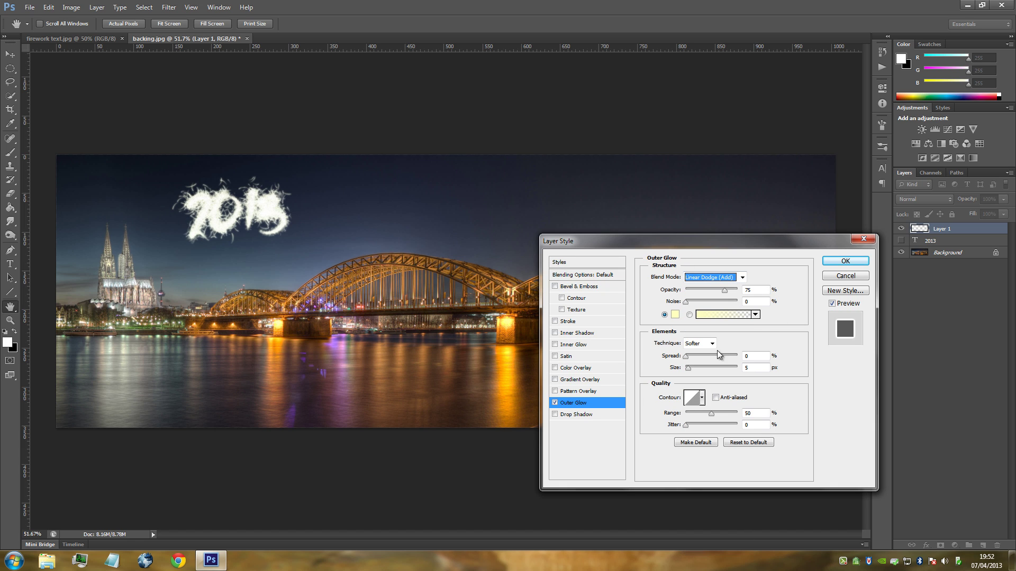
pyautogui.click(759, 290)
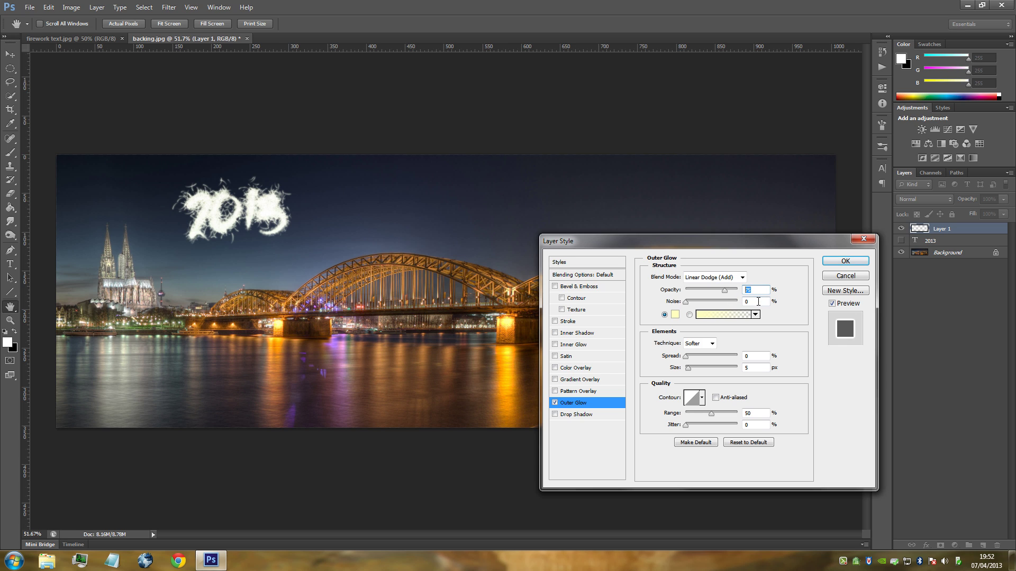
pyautogui.write('50')
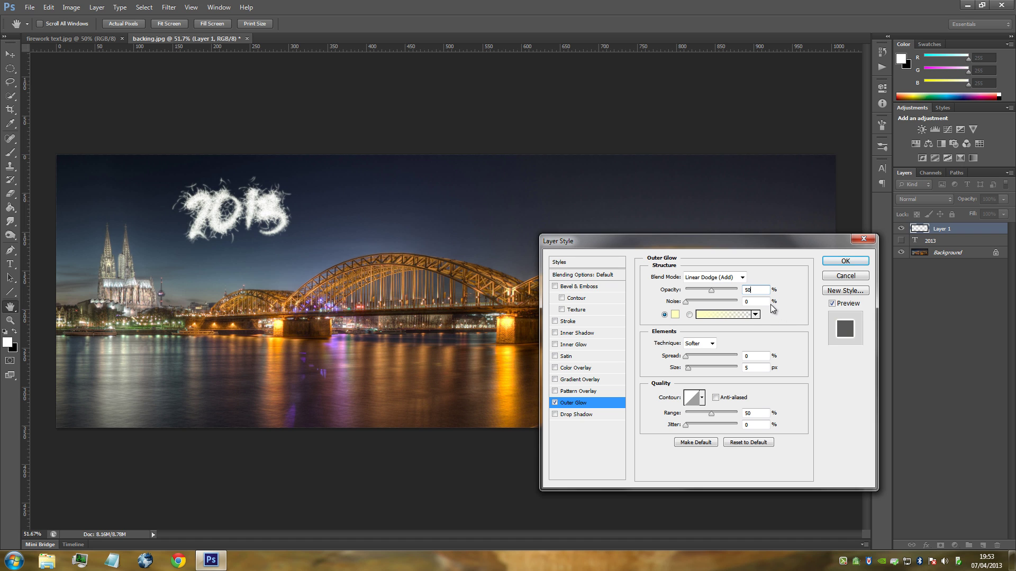
pyautogui.click(675, 315)
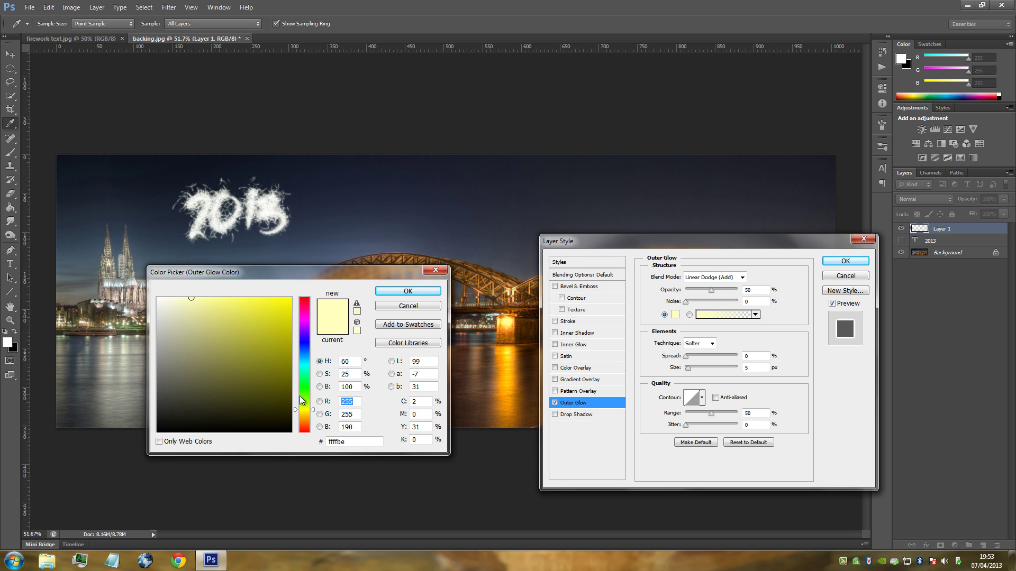
# Set the outer glow colour to ff6d6d and size to 250 px, then apply the style
pyautogui.click(363, 442)
pyautogui.write('ff')
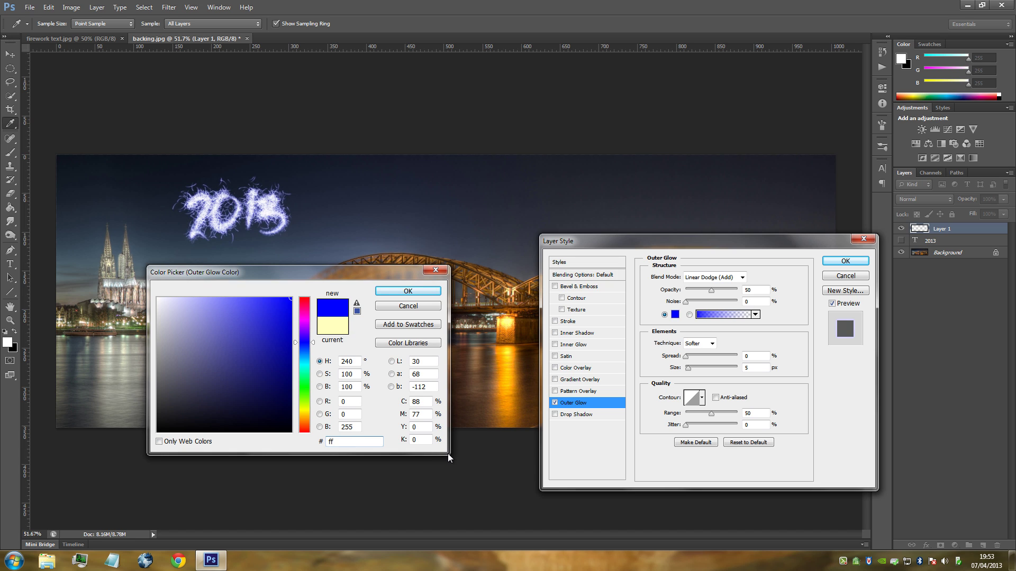
pyautogui.write('6d6d')
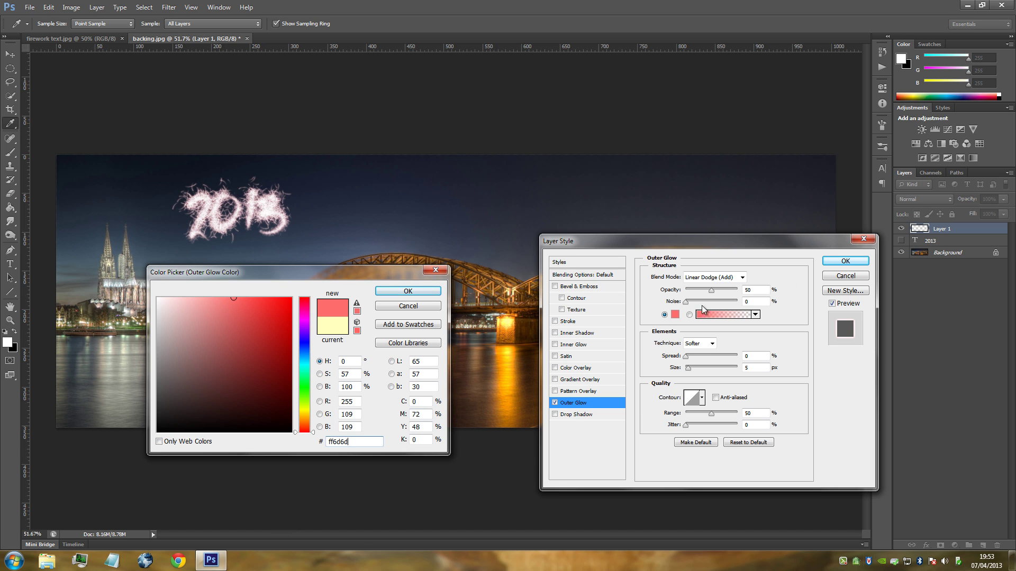
pyautogui.click(405, 291)
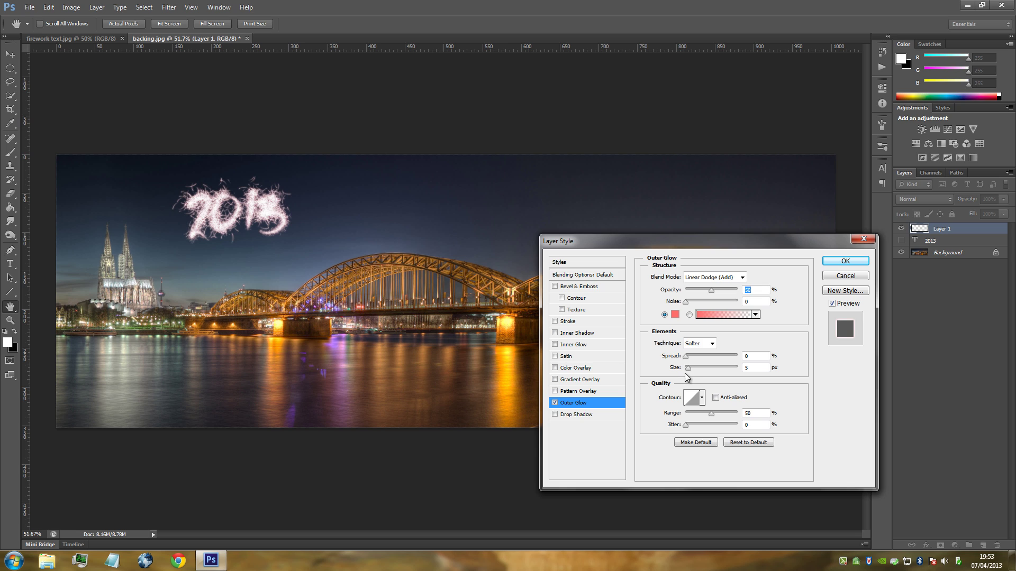
pyautogui.moveTo(688, 368); pyautogui.dragTo(773, 373)
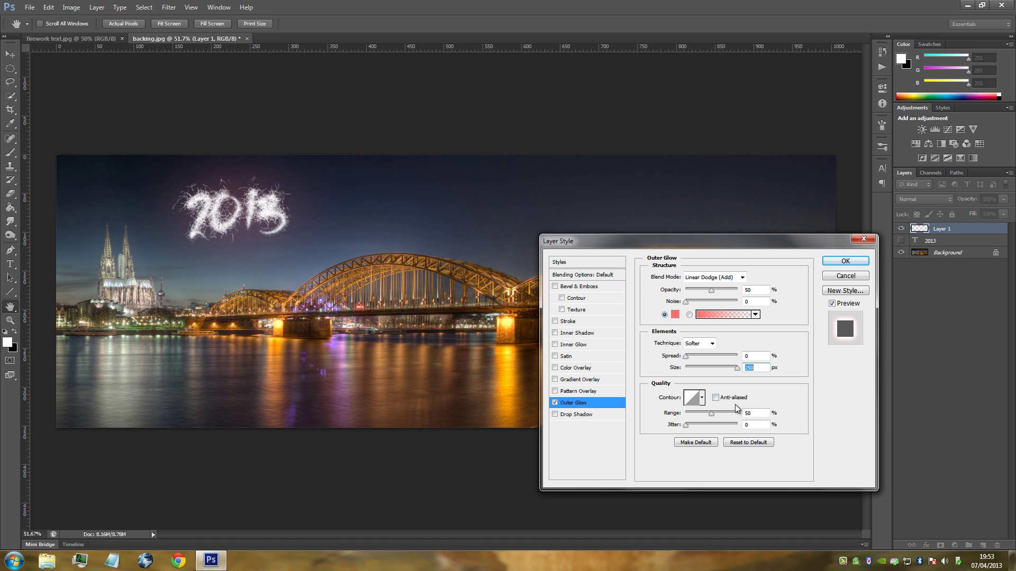
pyautogui.click(844, 262)
pyautogui.press('b')
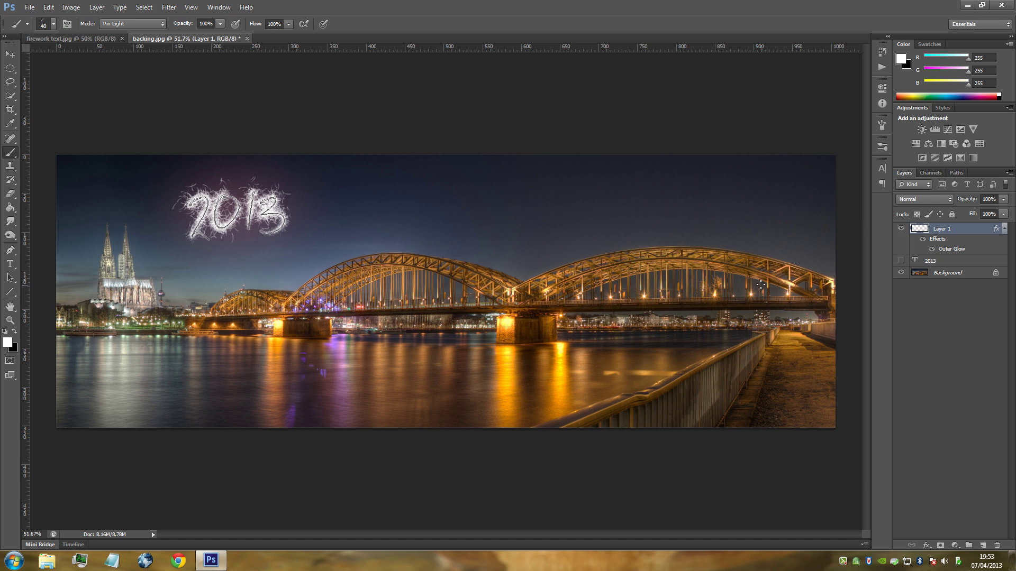
# Add a new empty Layer 2 and switch the brush to the 70 px preset
pyautogui.click(983, 546)
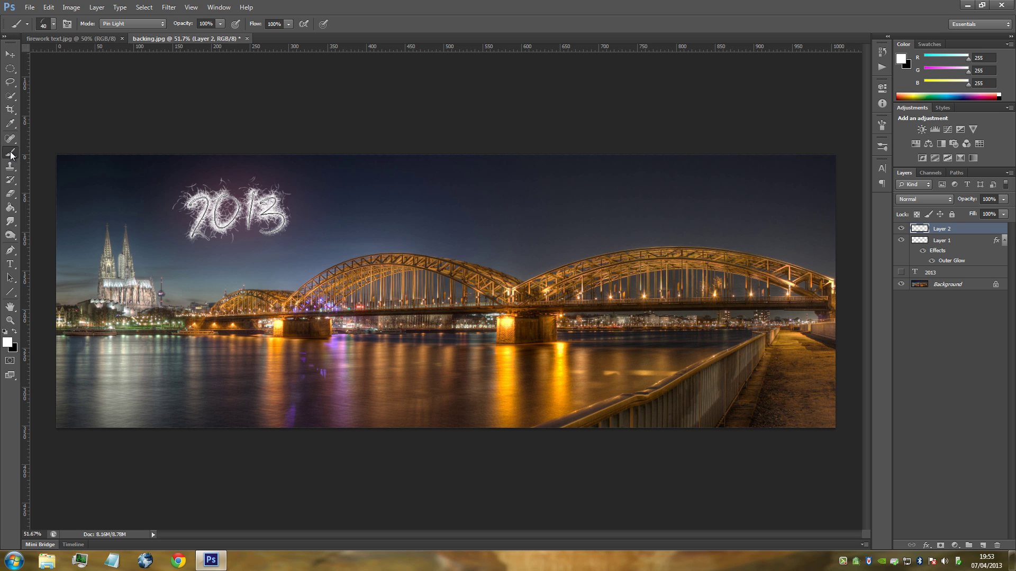
pyautogui.click(54, 23)
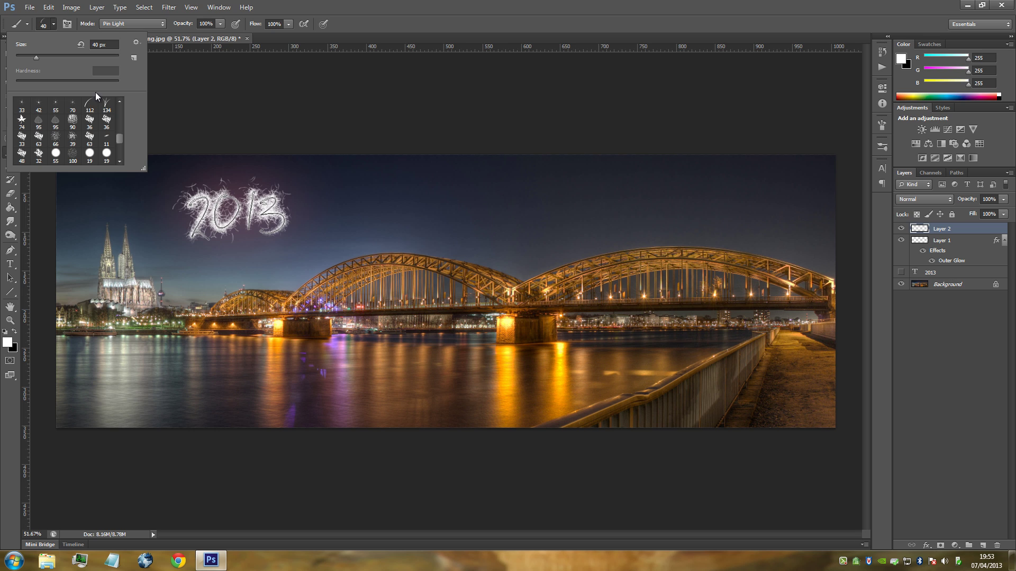
pyautogui.click(73, 106)
pyautogui.click(53, 23)
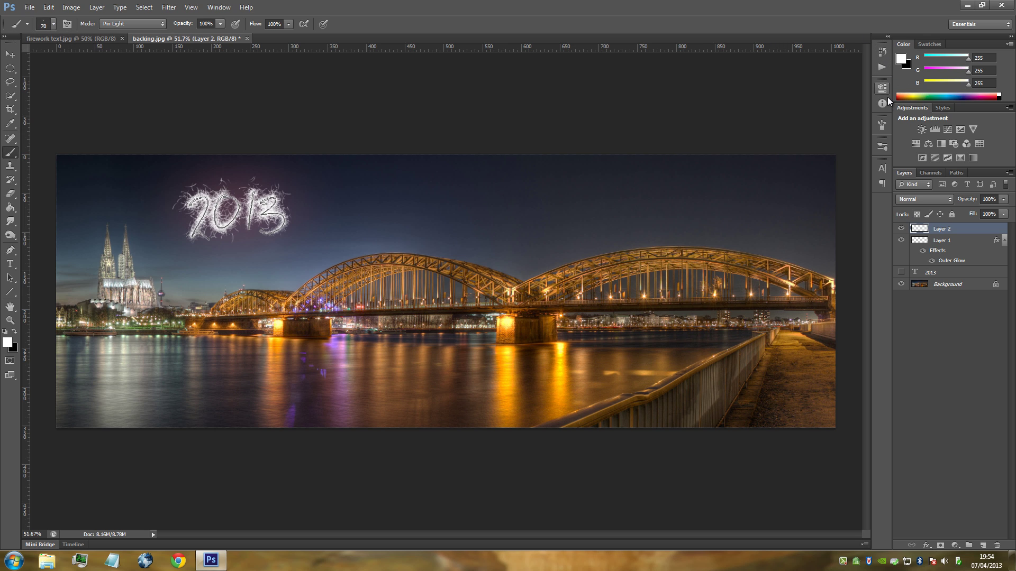
# Give the star brush 50% spacing and enable Shape Dynamics in the Brush panel
pyautogui.click(882, 127)
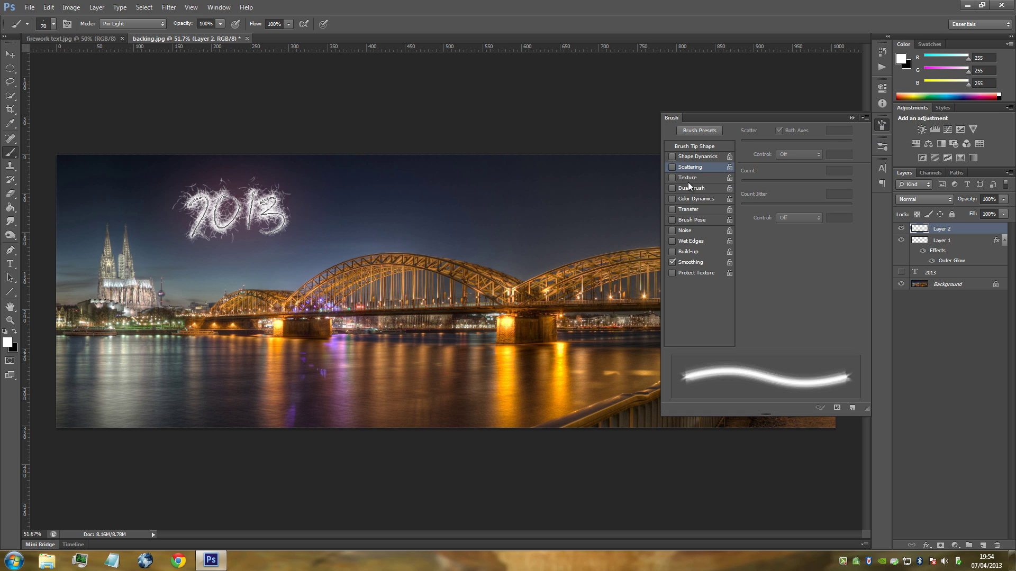
pyautogui.click(691, 148)
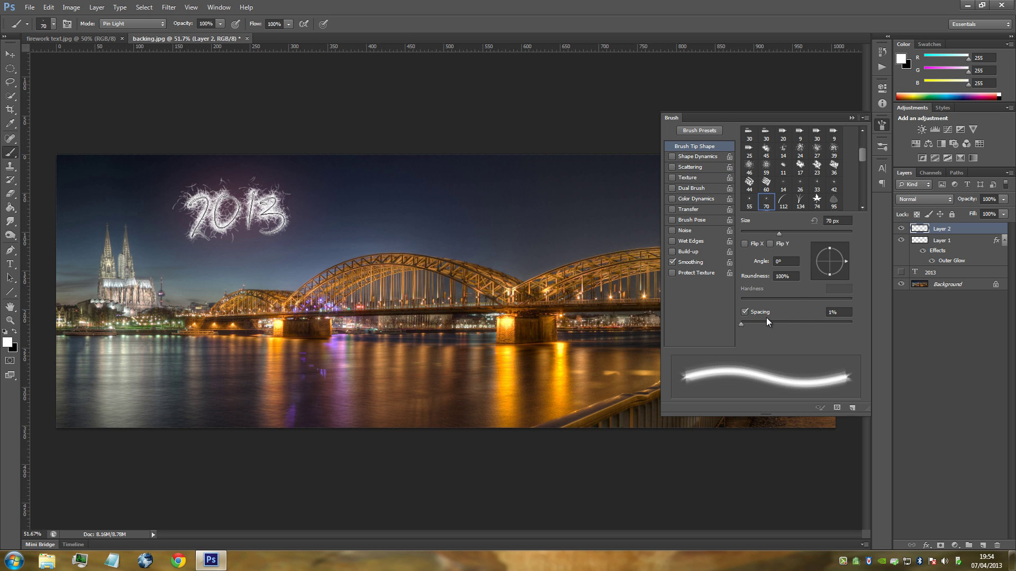
pyautogui.click(838, 312)
pyautogui.write('50')
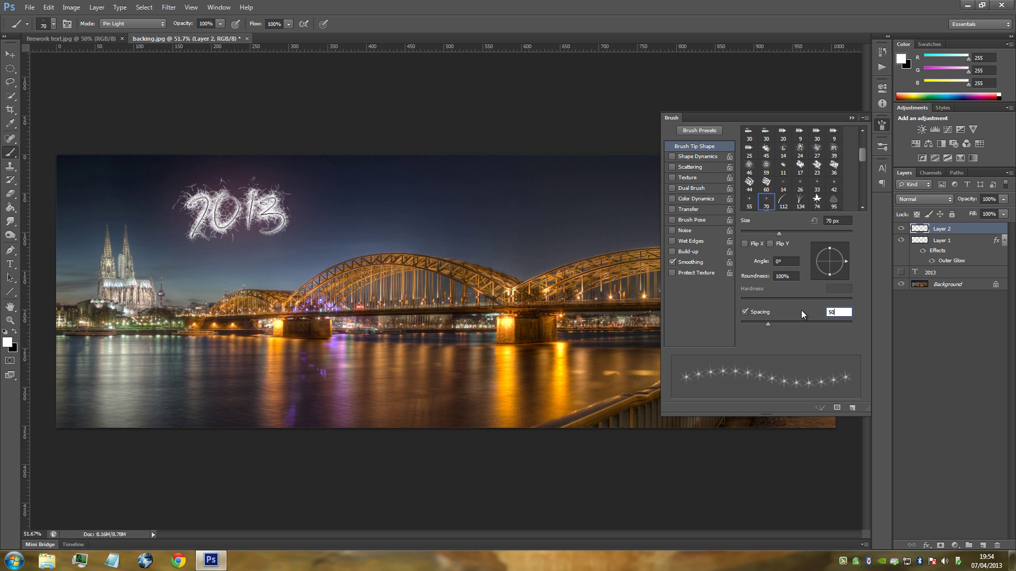
pyautogui.click(706, 155)
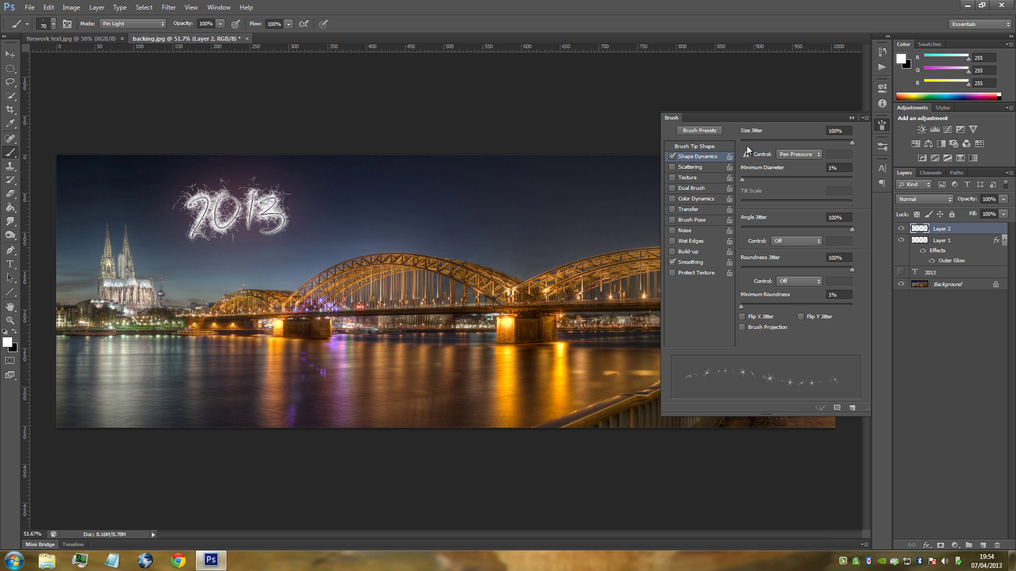
# Enable Scattering on the brush and set the scatter amount to 100%
pyautogui.click(696, 166)
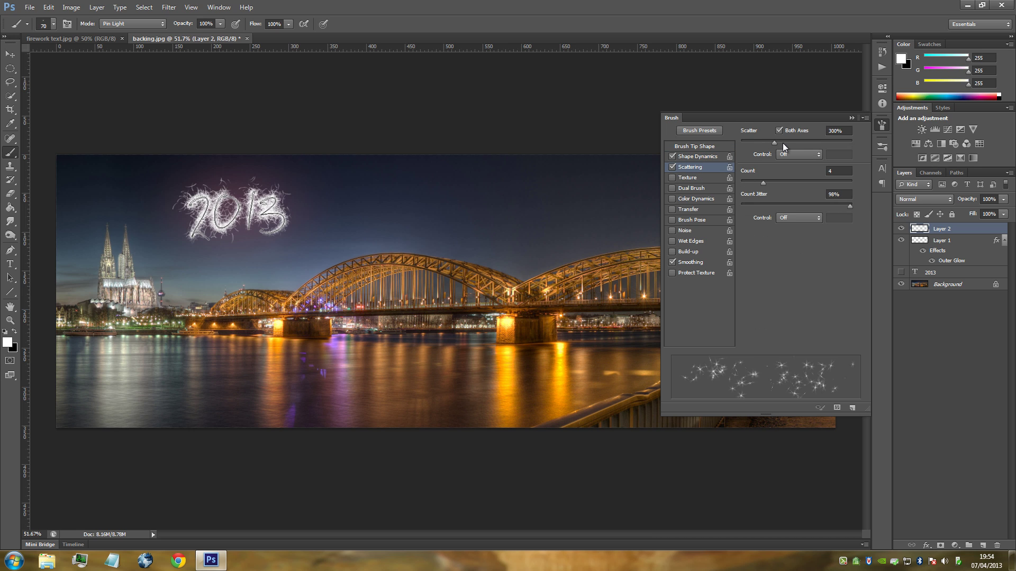
pyautogui.click(840, 130)
pyautogui.write('100')
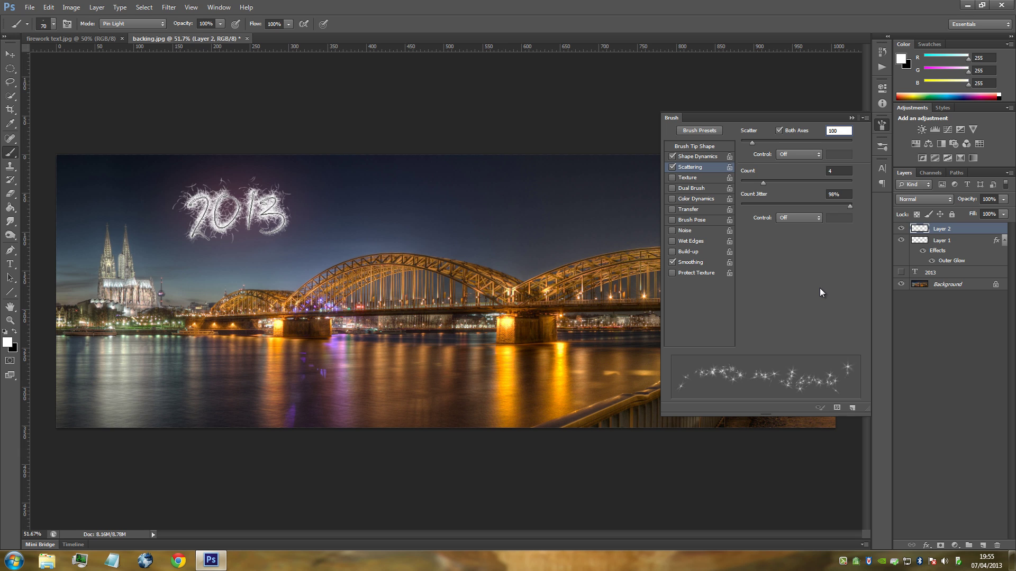
pyautogui.press('Return')
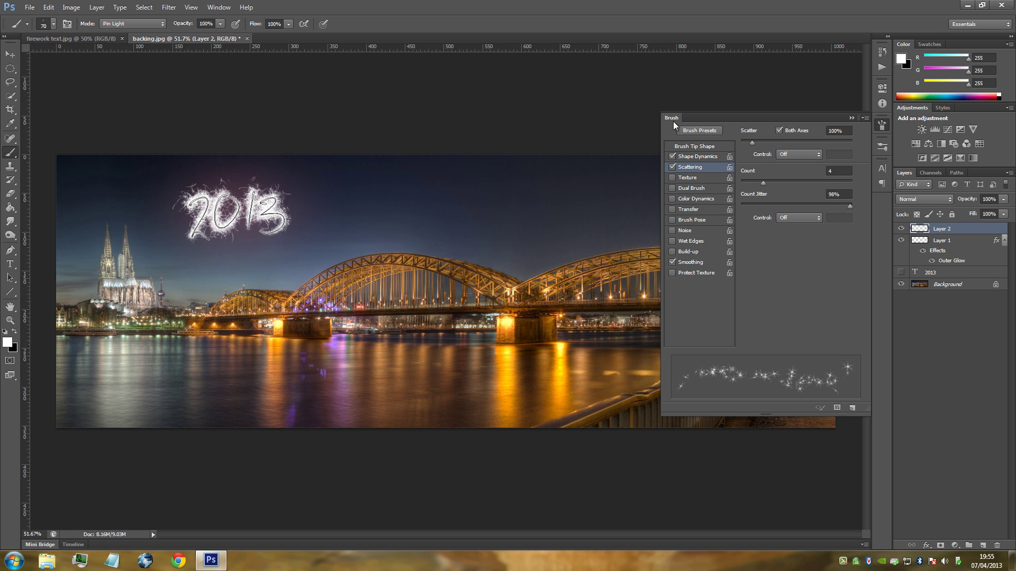
# Raise the brush scatter through 218% and 322% to 460%, then collapse the Brush panel
pyautogui.click(845, 131)
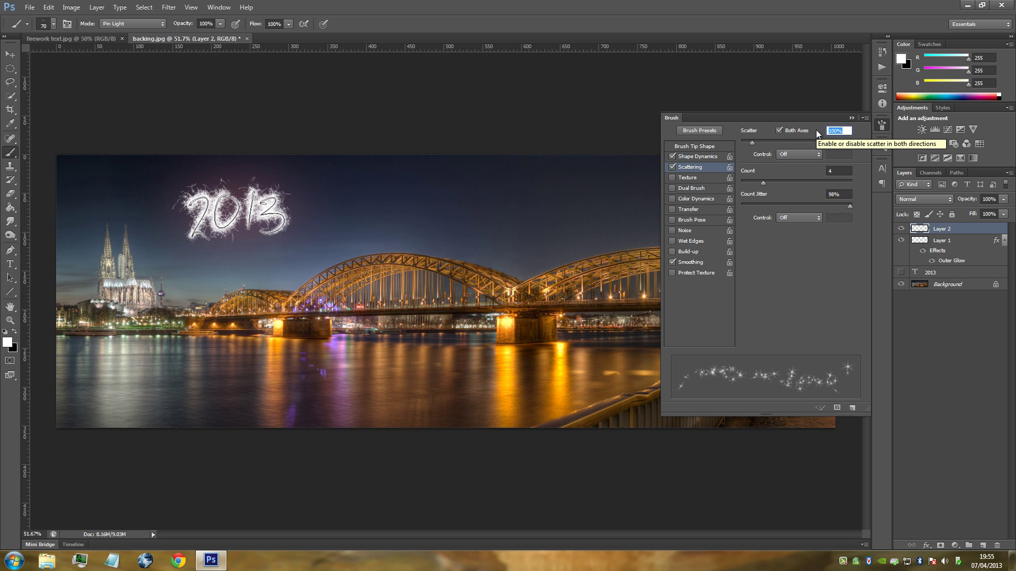
pyautogui.write('2')
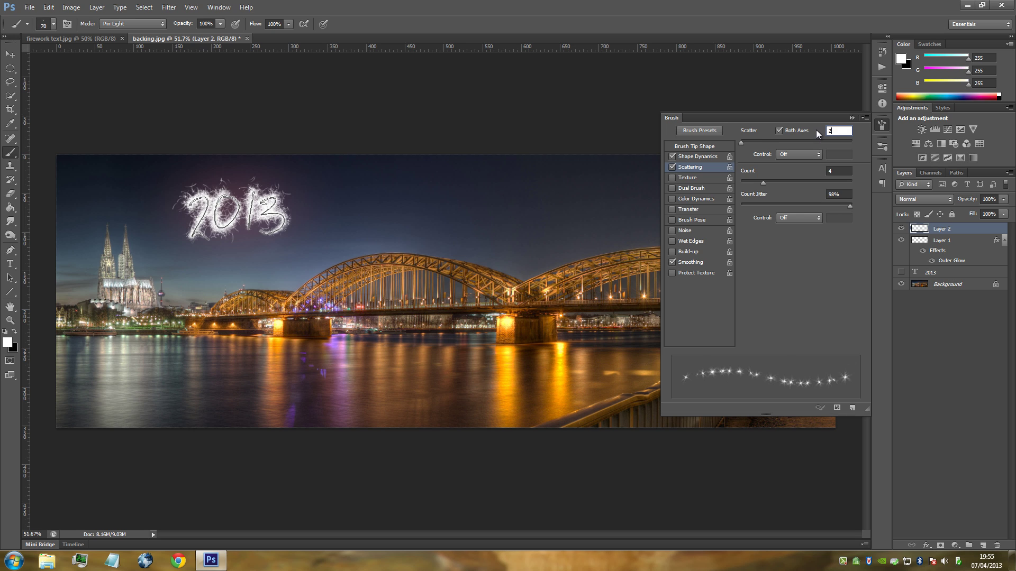
pyautogui.write('10')
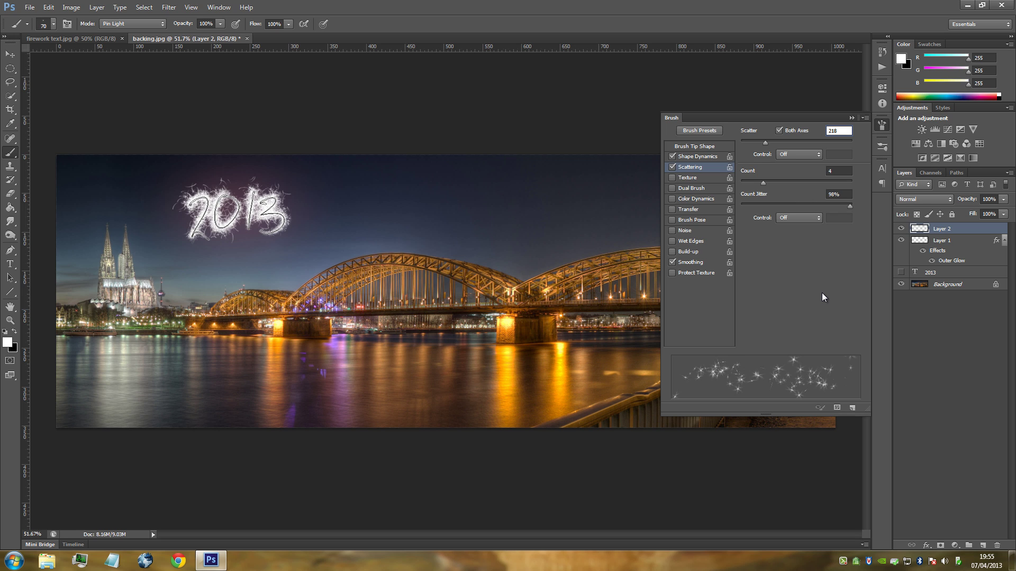
pyautogui.press('Return')
pyautogui.moveTo(845, 130); pyautogui.dragTo(805, 136)
pyautogui.write('322')
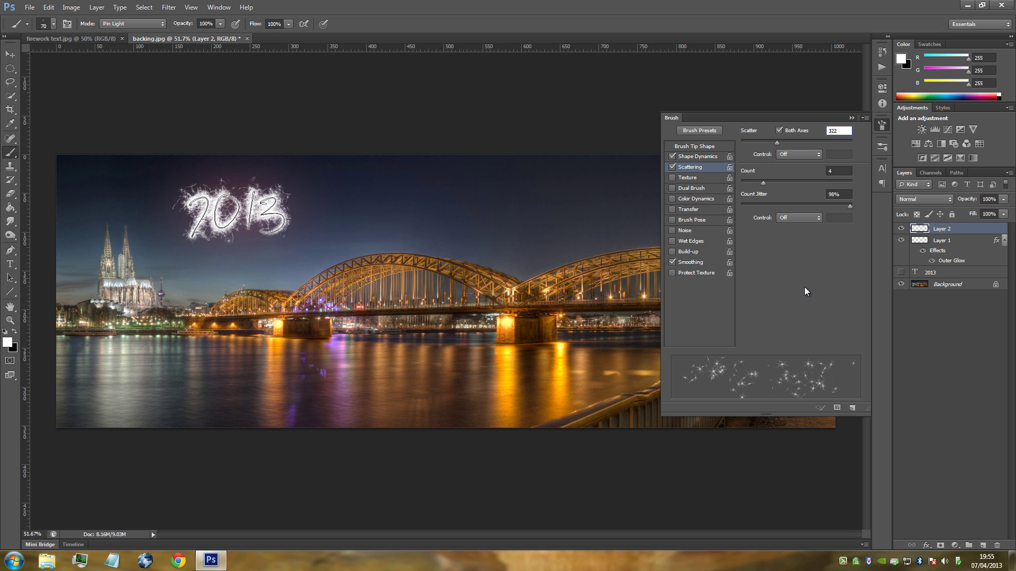
pyautogui.press('Return')
pyautogui.write('460')
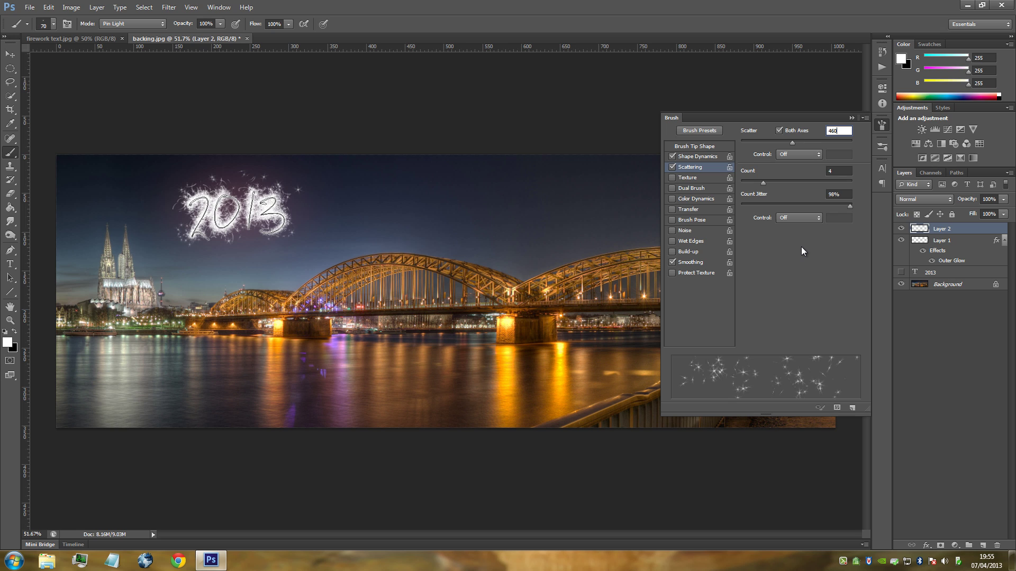
pyautogui.press('Return')
pyautogui.click(851, 118)
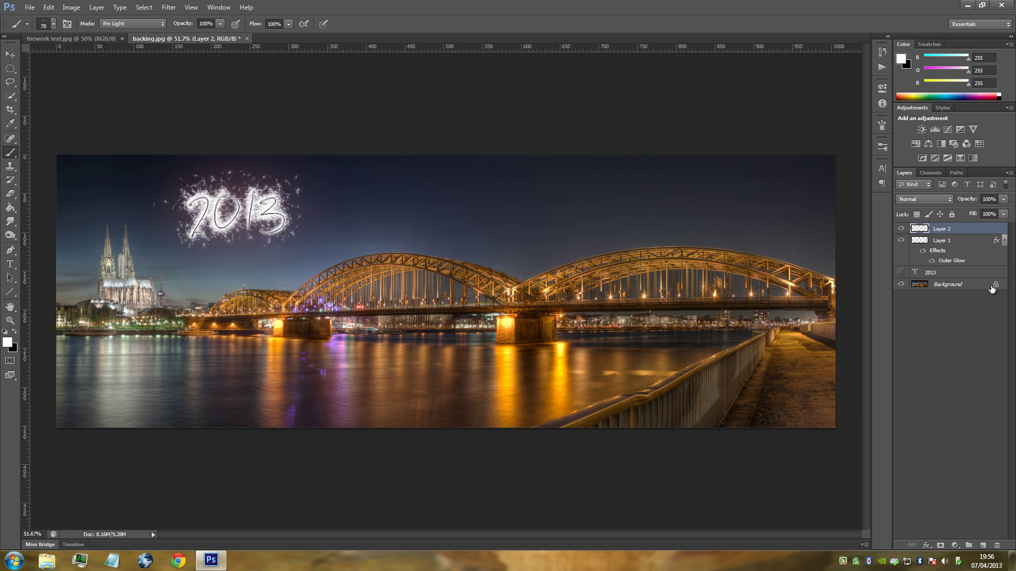
# Add an Outer Glow to Layer 2 with Linear Dodge (Add) blend mode
pyautogui.doubleClick(978, 232)
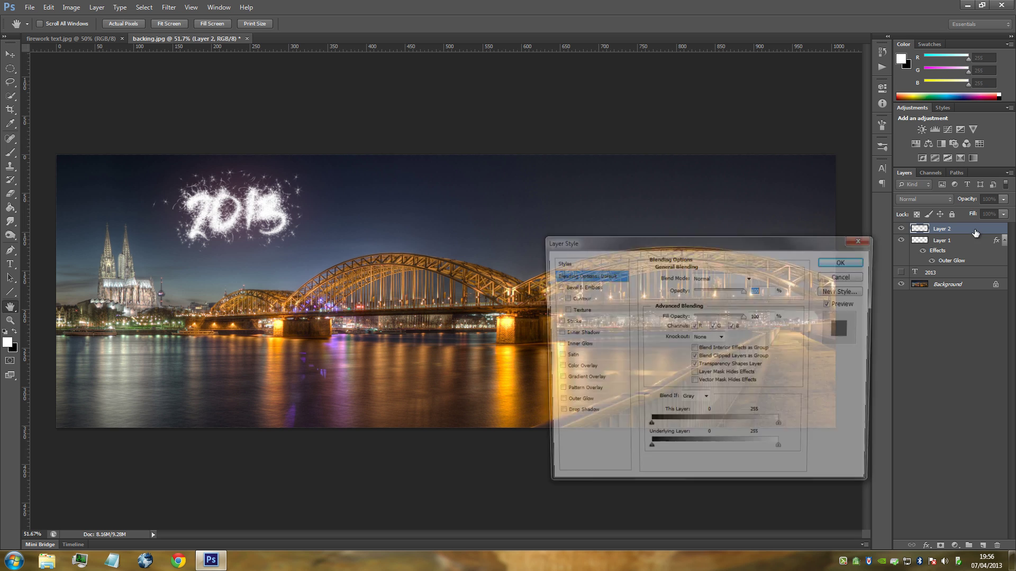
pyautogui.moveTo(627, 242); pyautogui.dragTo(591, 161)
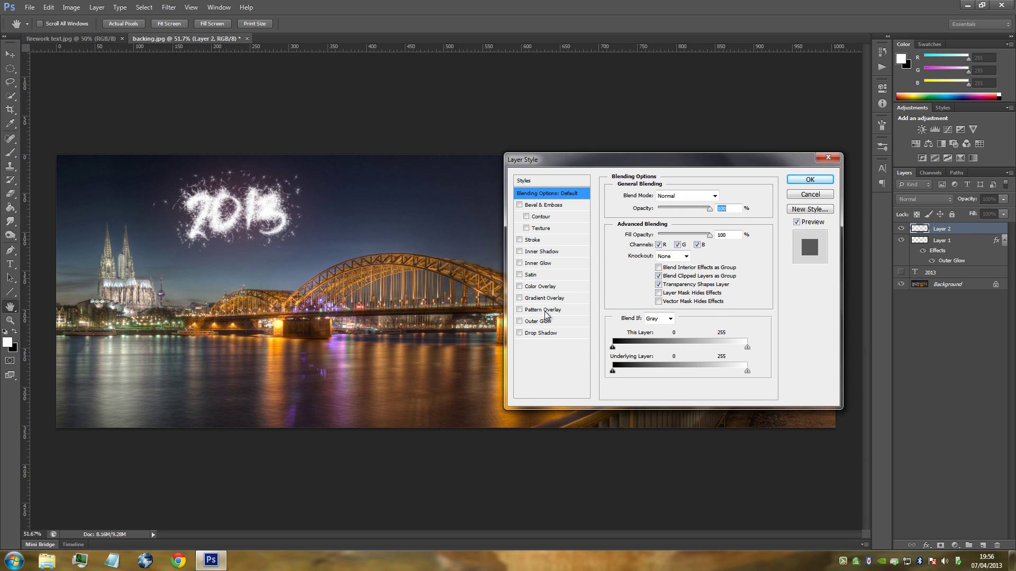
pyautogui.click(535, 321)
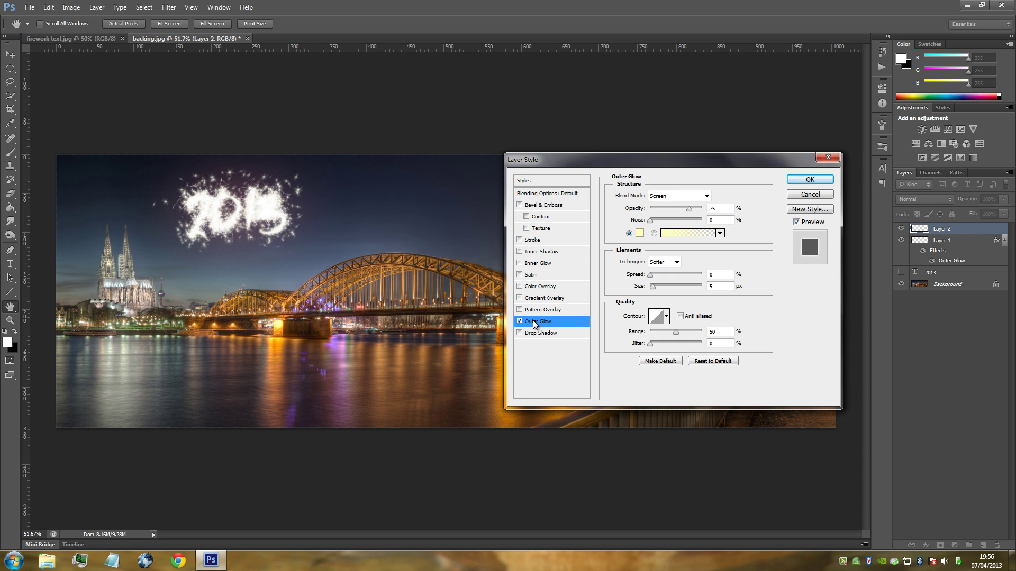
pyautogui.click(685, 200)
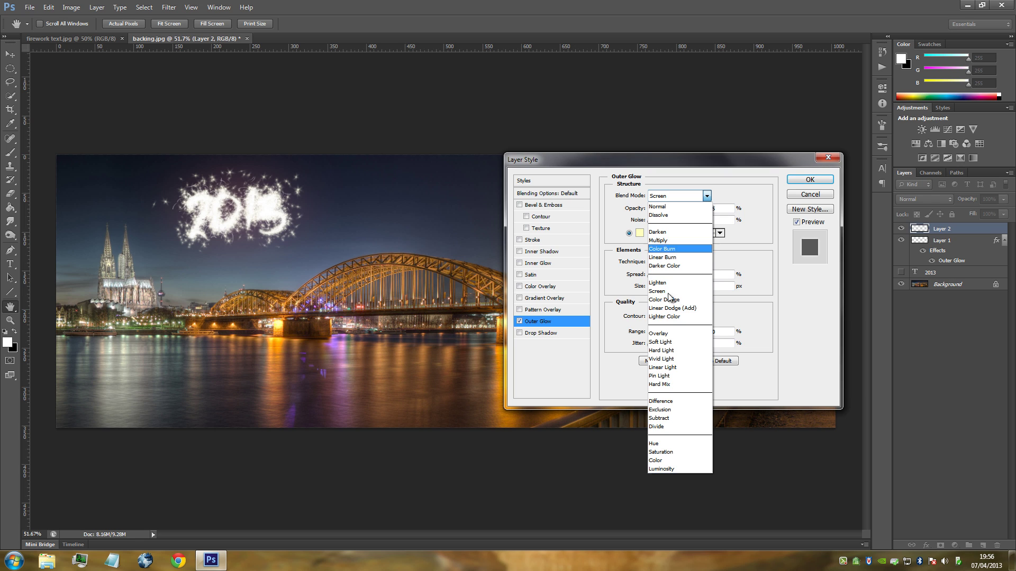
pyautogui.click(670, 309)
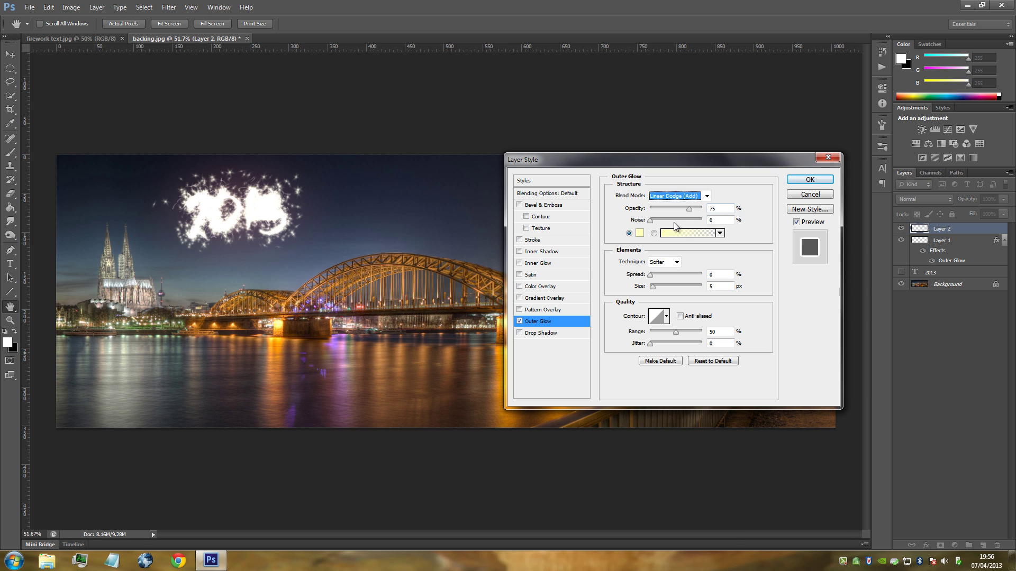
# Set the outer glow size to 20 px and bring up its colour picker
pyautogui.click(709, 286)
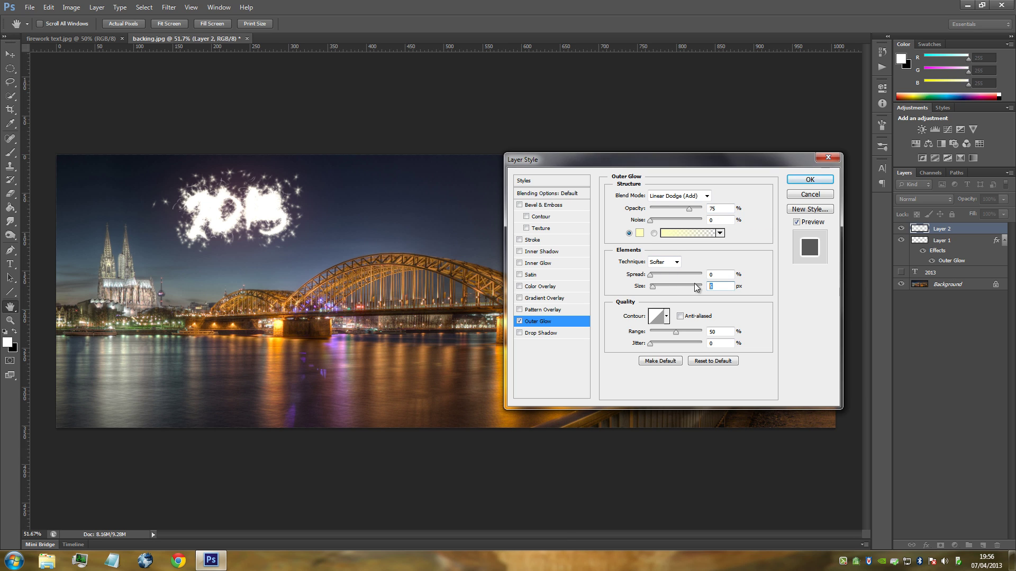
pyautogui.write('290')
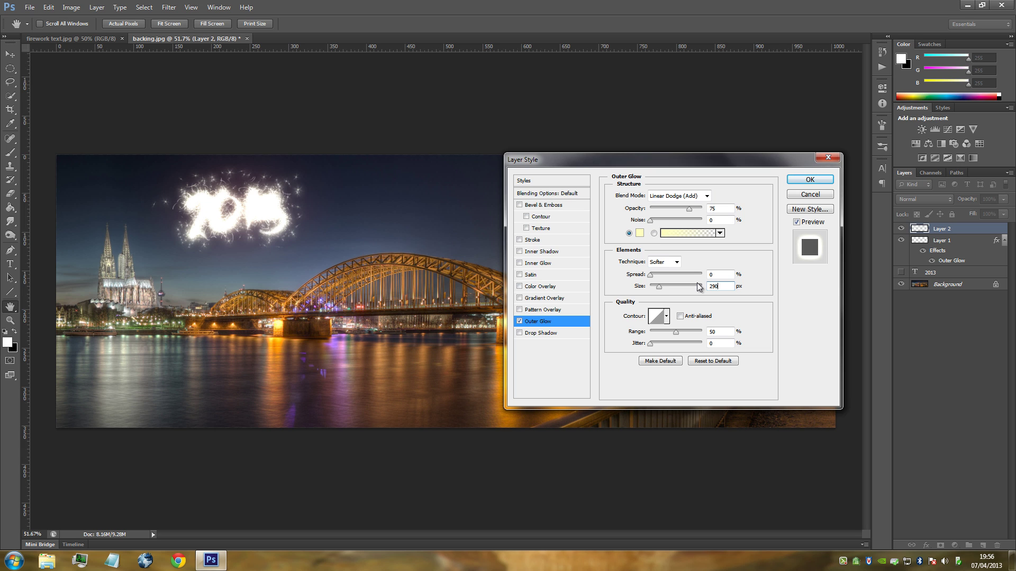
pyautogui.press('BackSpace')
pyautogui.press('BackSpace')
pyautogui.press('BackSpace')
pyautogui.write('20')
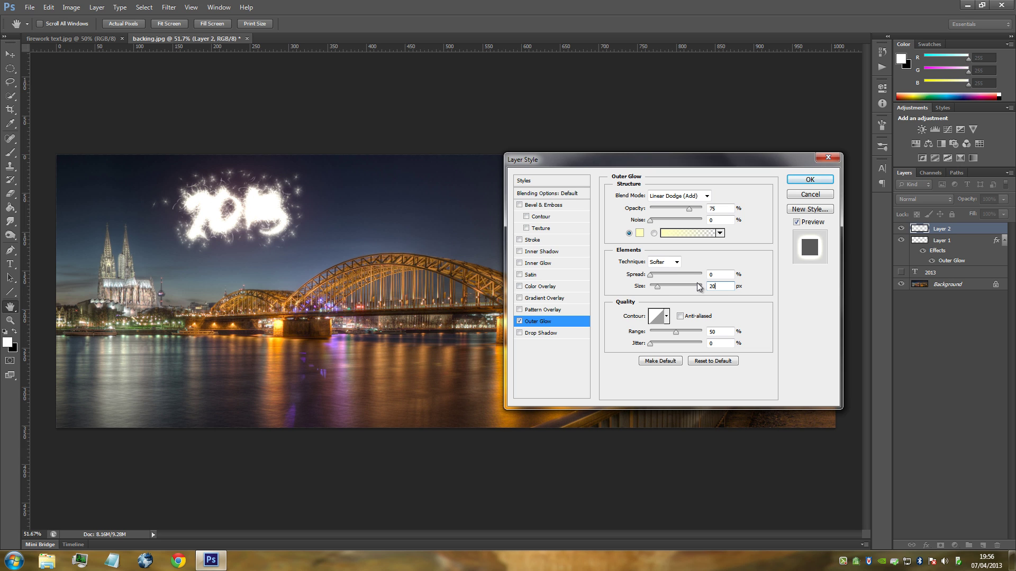
pyautogui.click(641, 233)
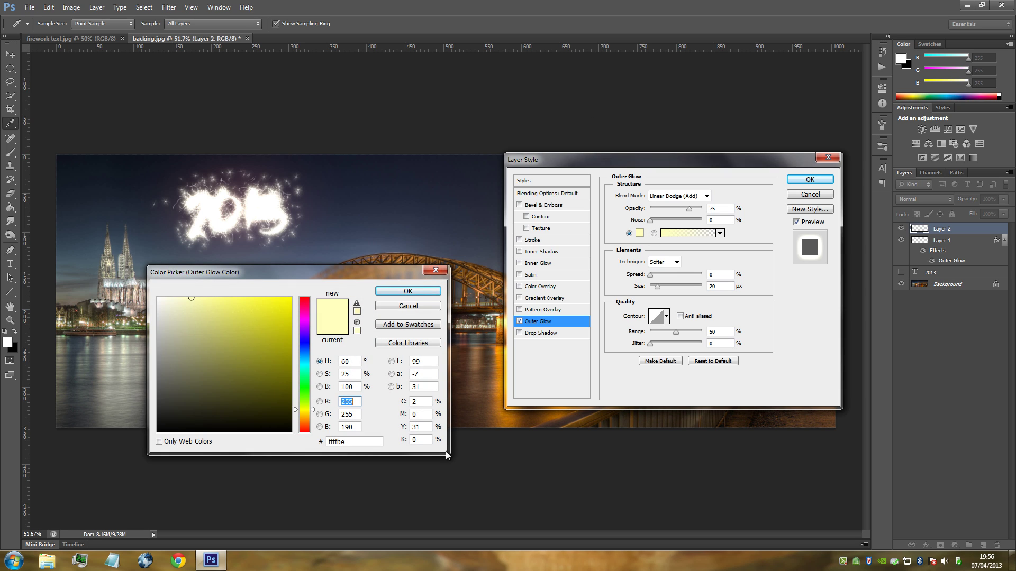
# Set the glow colour to orange ff6c00 and apply the Layer 2 style
pyautogui.click(338, 442)
pyautogui.write('ff6')
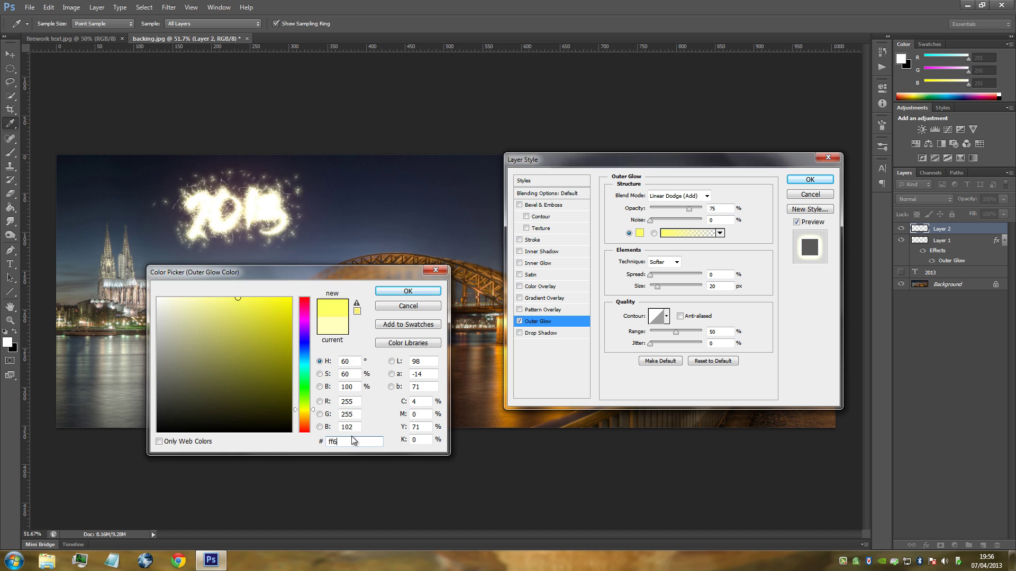
pyautogui.write('c00')
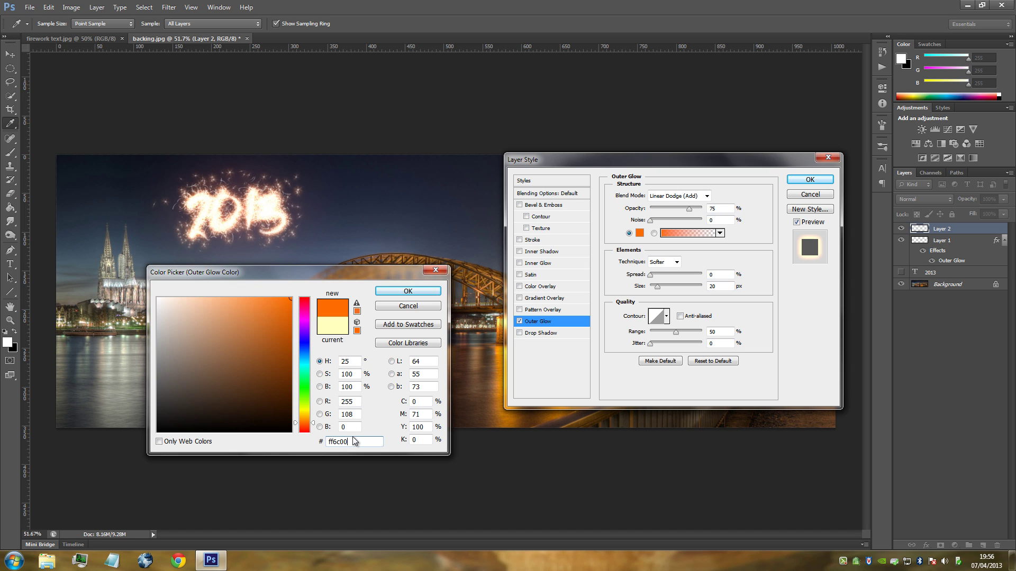
pyautogui.click(408, 291)
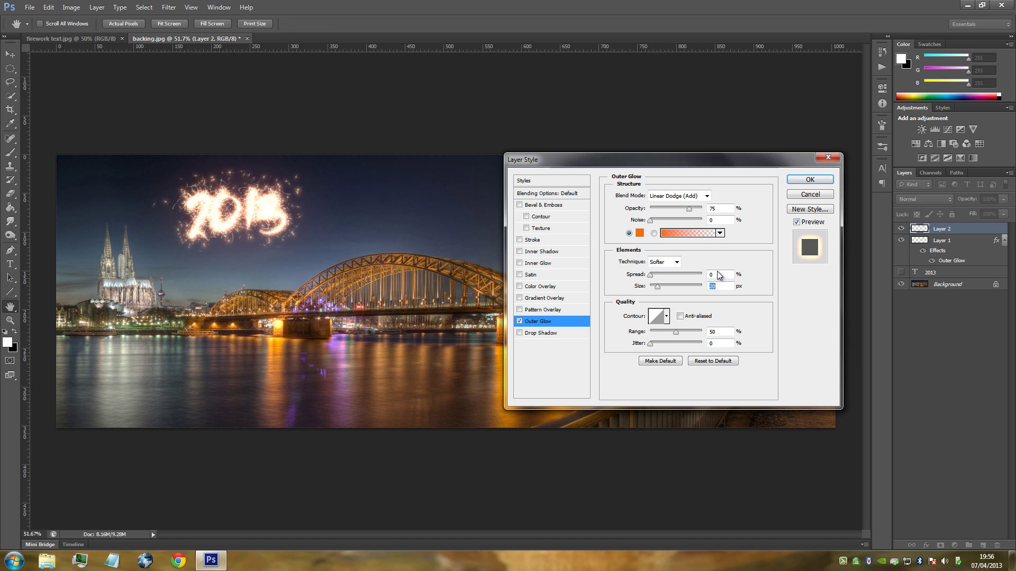
pyautogui.click(810, 180)
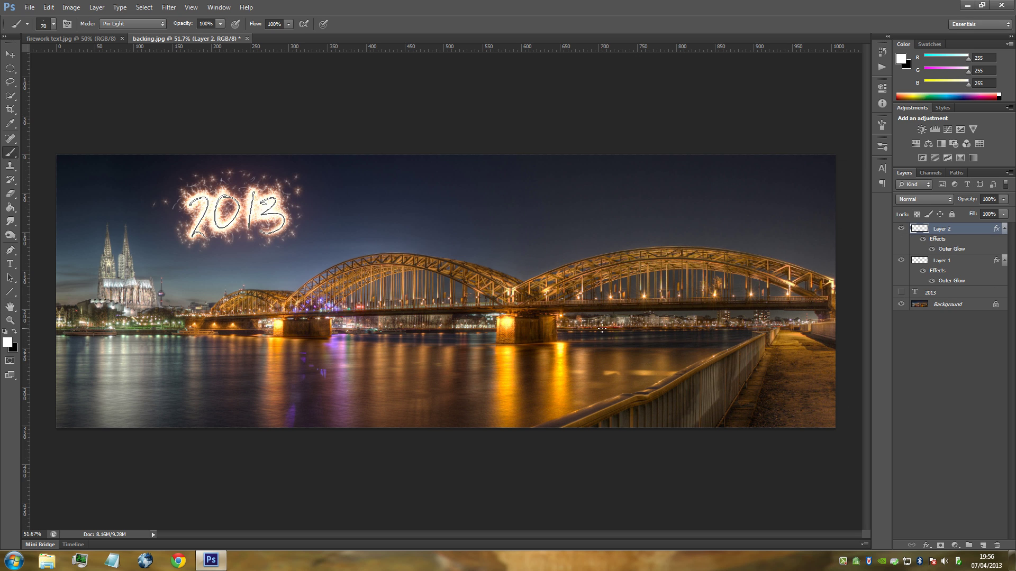
# Hide the path outline and select Layer 1 with Layer 2 for Free Transform
pyautogui.hotkey('ctrl', 'h')
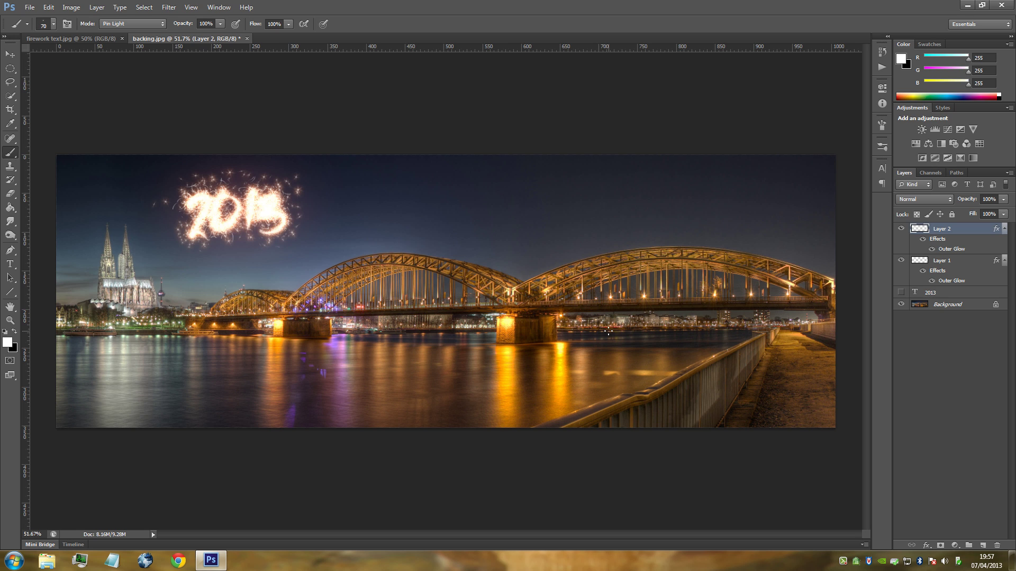
pyautogui.keyDown('shift'); pyautogui.click(960, 266); pyautogui.keyUp('shift')
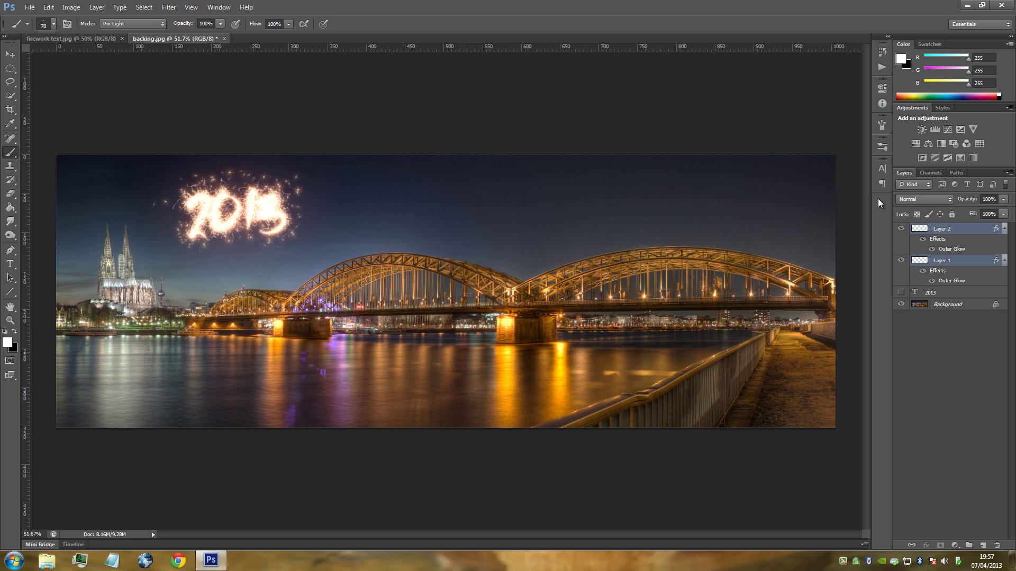
pyautogui.hotkey('ctrl', 't')
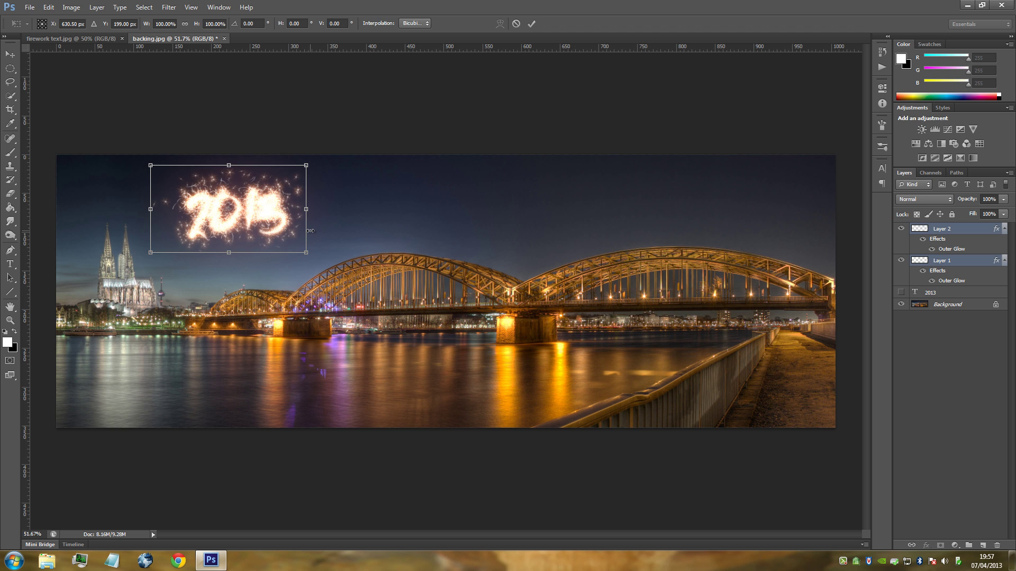
# Scale both firework layers down to about 80% and commit the transform
pyautogui.moveTo(307, 253); pyautogui.dragTo(243, 269)
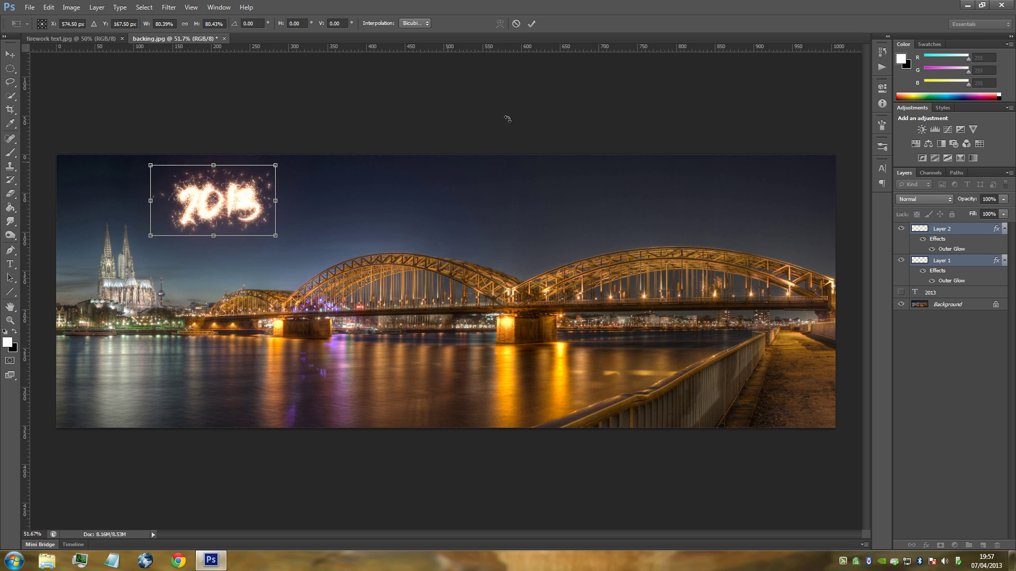
pyautogui.click(533, 28)
pyautogui.press('b')
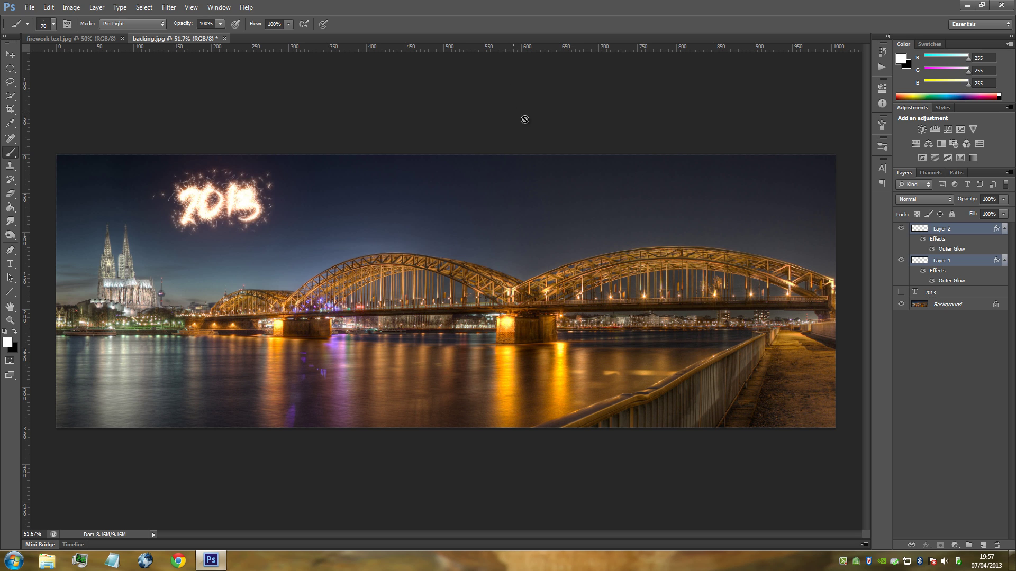